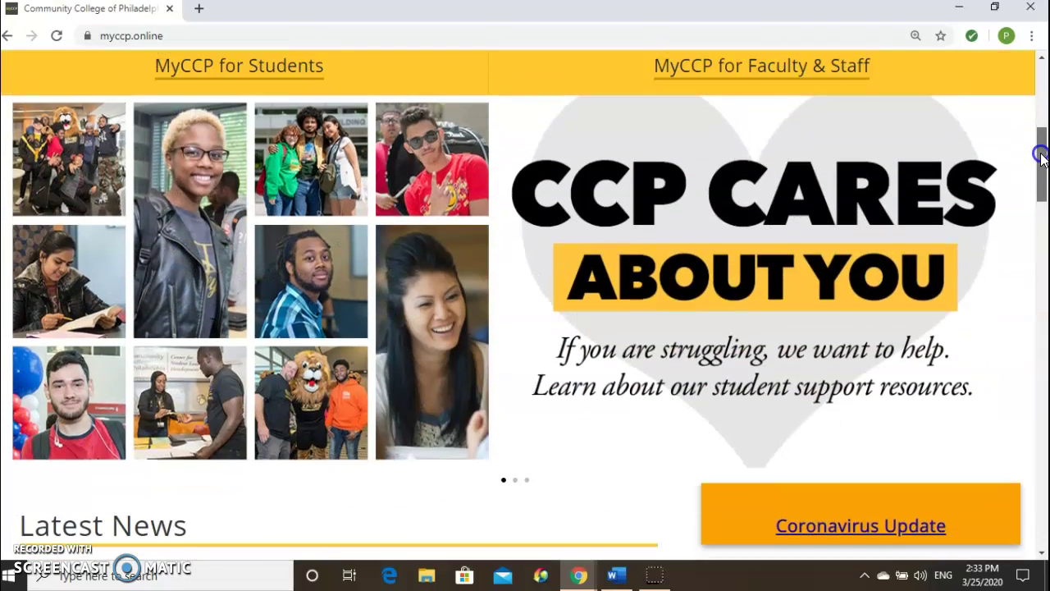
Enter the MyCCP portal and open the Library page from the Student Quick Links
drag(1044, 161, 1044, 210)
click(804, 375)
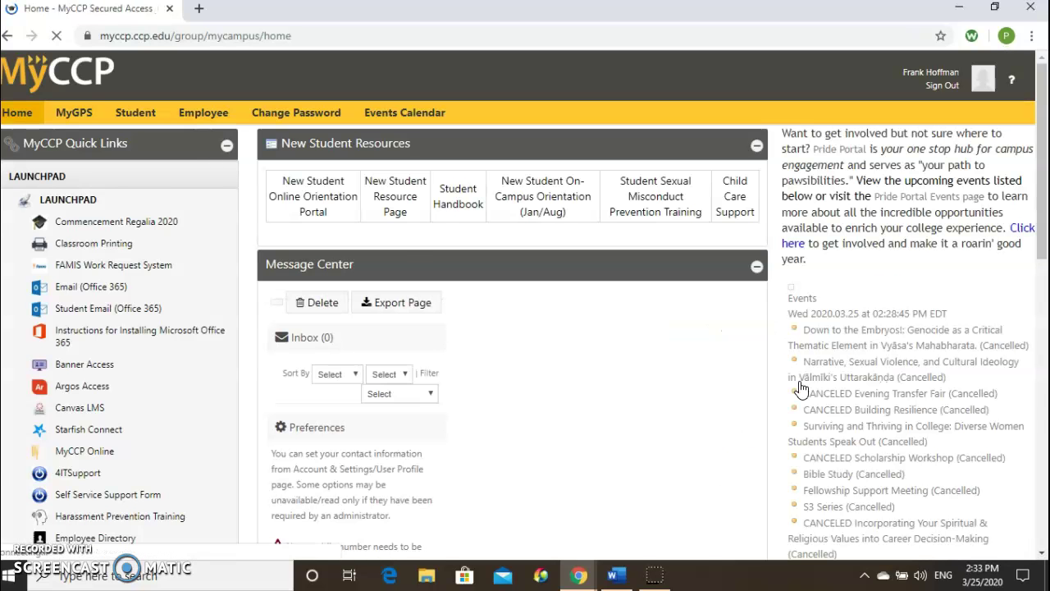
drag(1044, 196, 1034, 288)
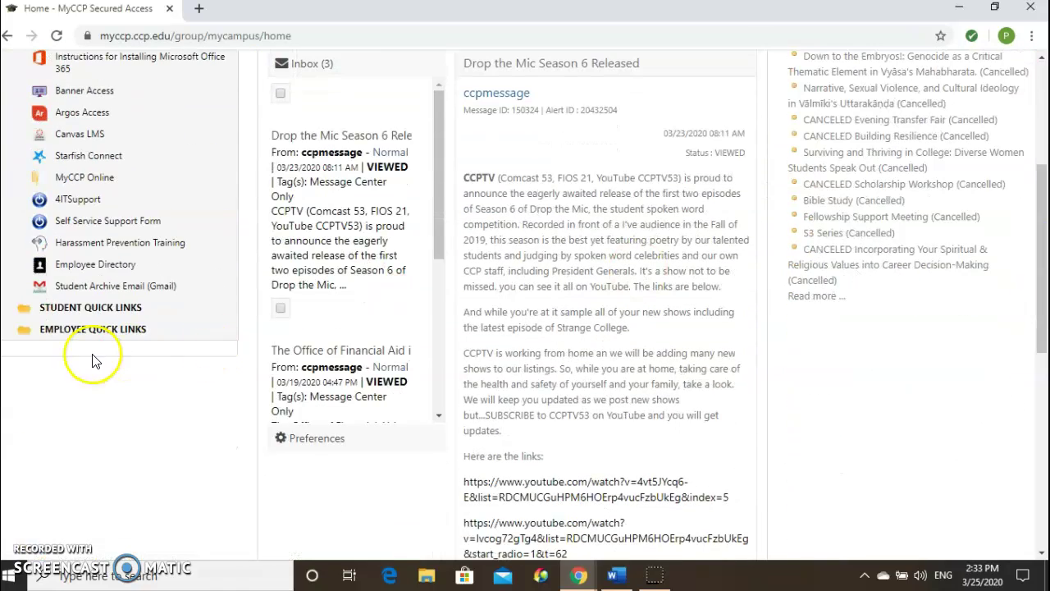
click(94, 307)
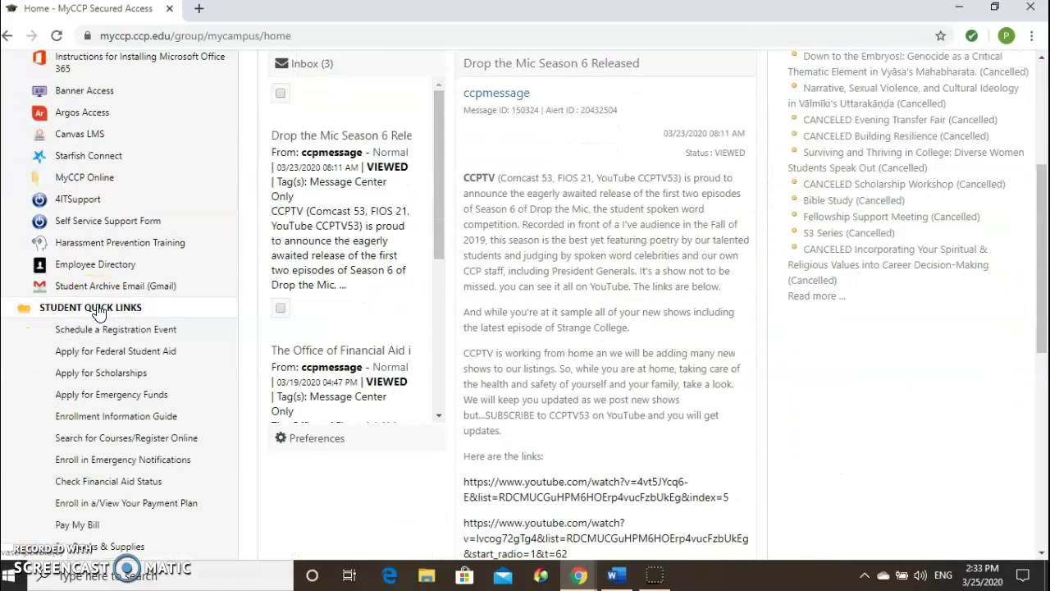
drag(1040, 277, 1038, 346)
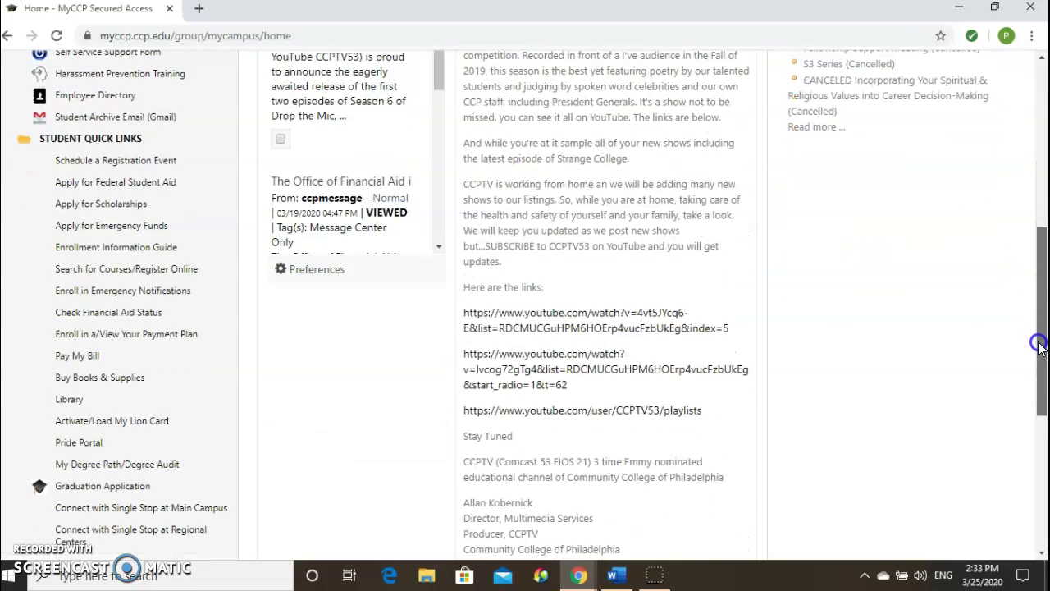
click(66, 381)
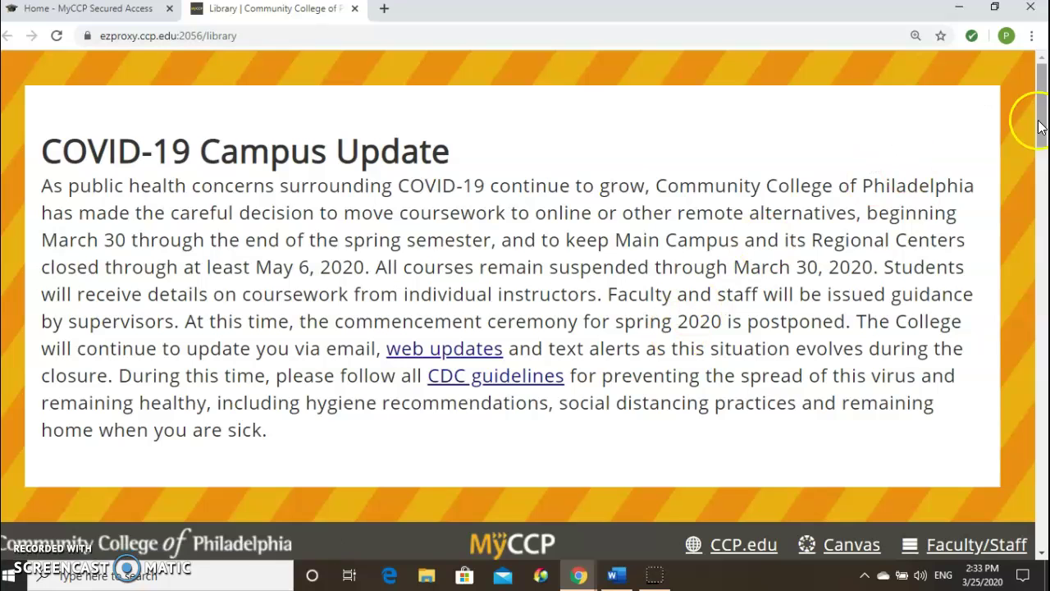
Run a Summon search for "cholera" in the library's books, articles and more
drag(1042, 115, 1034, 291)
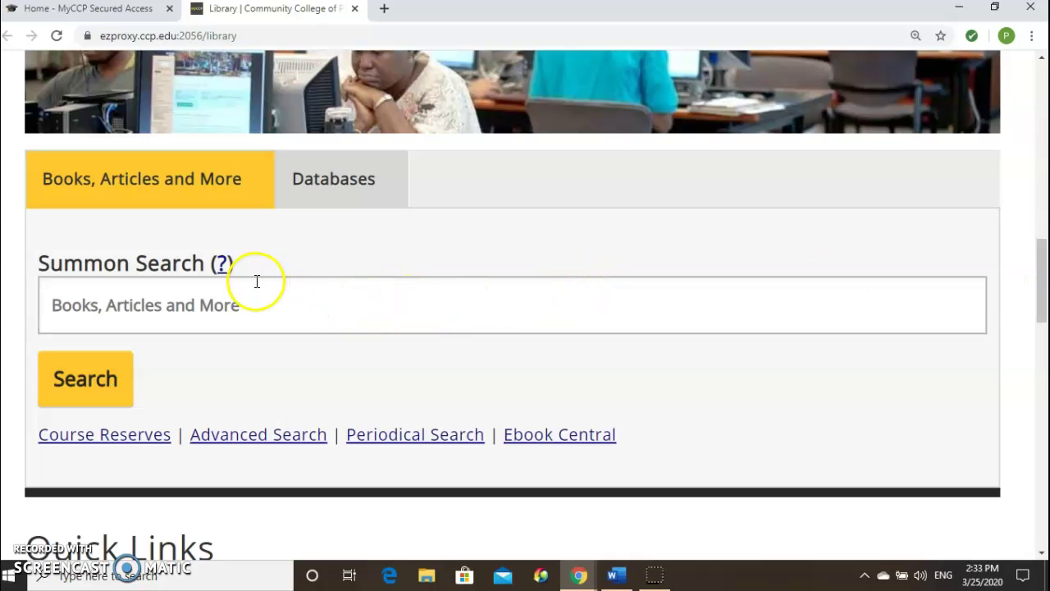
click(235, 302)
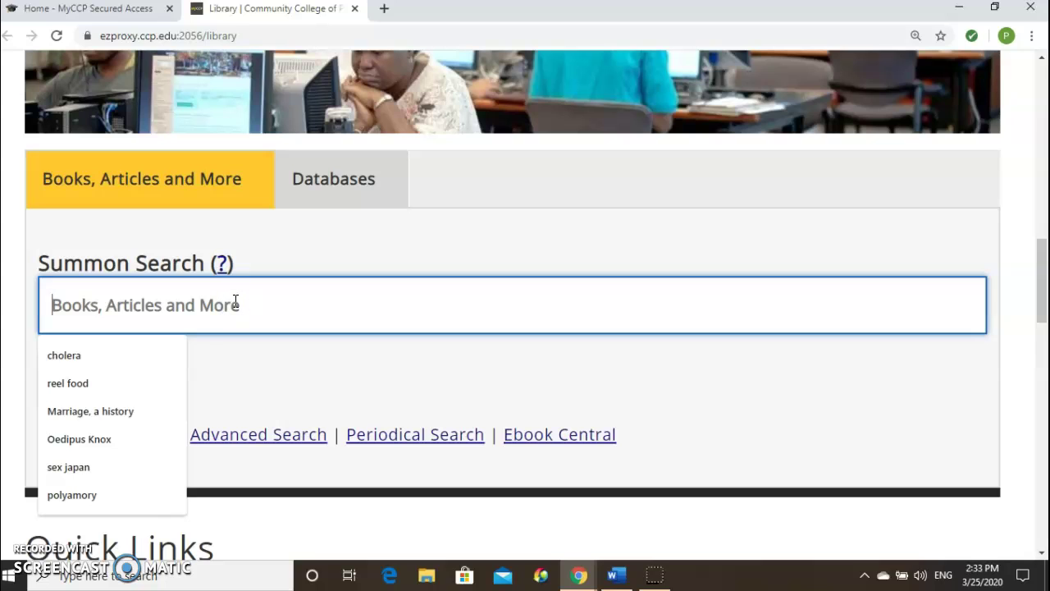
text(c)
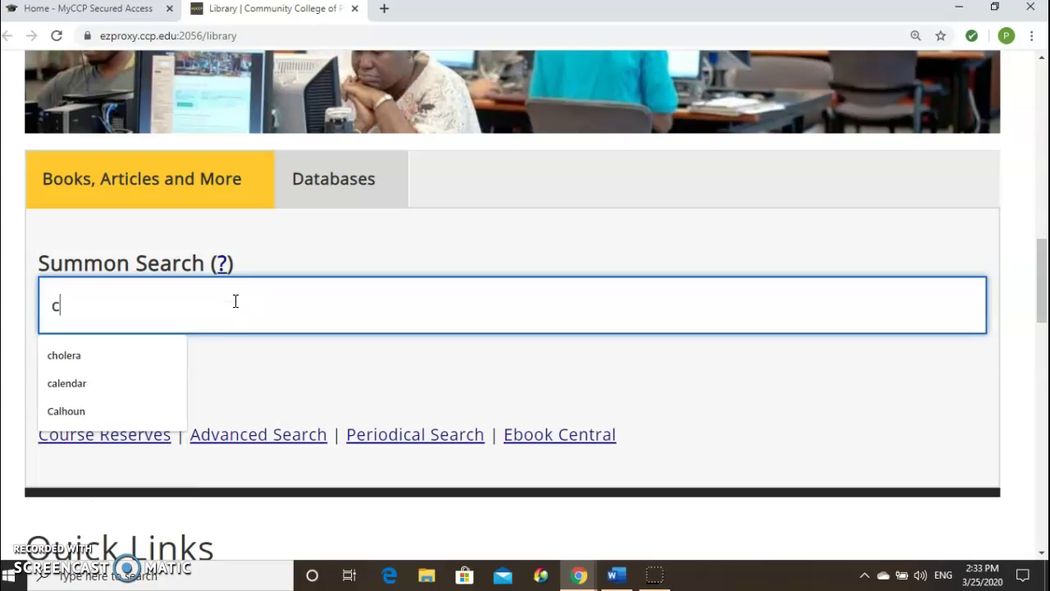
text(holera)
key(Return)
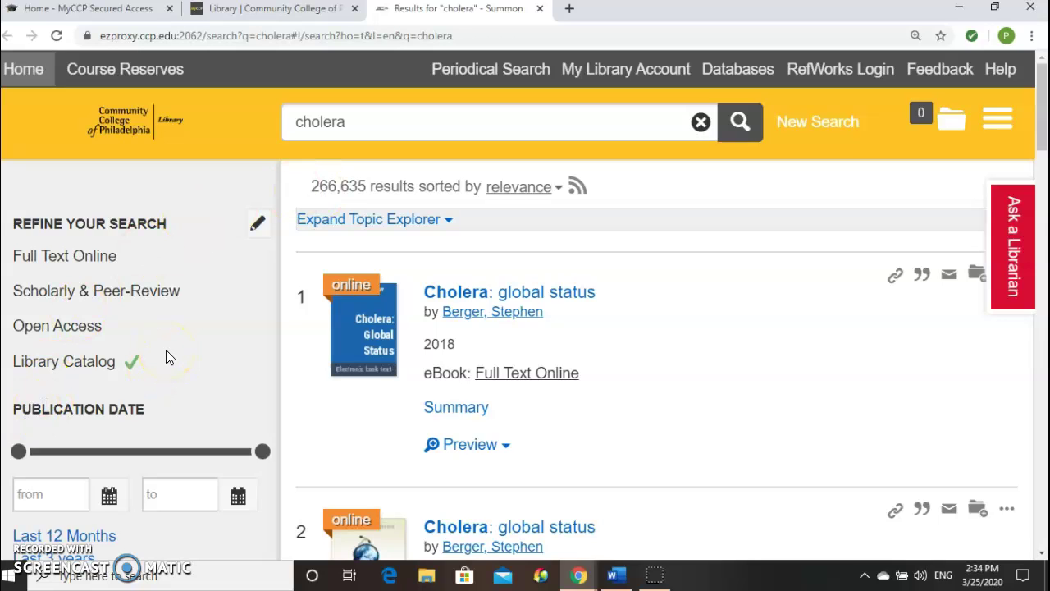
Limit the cholera search results to Library Catalog items with the content type Book / eBook
click(87, 363)
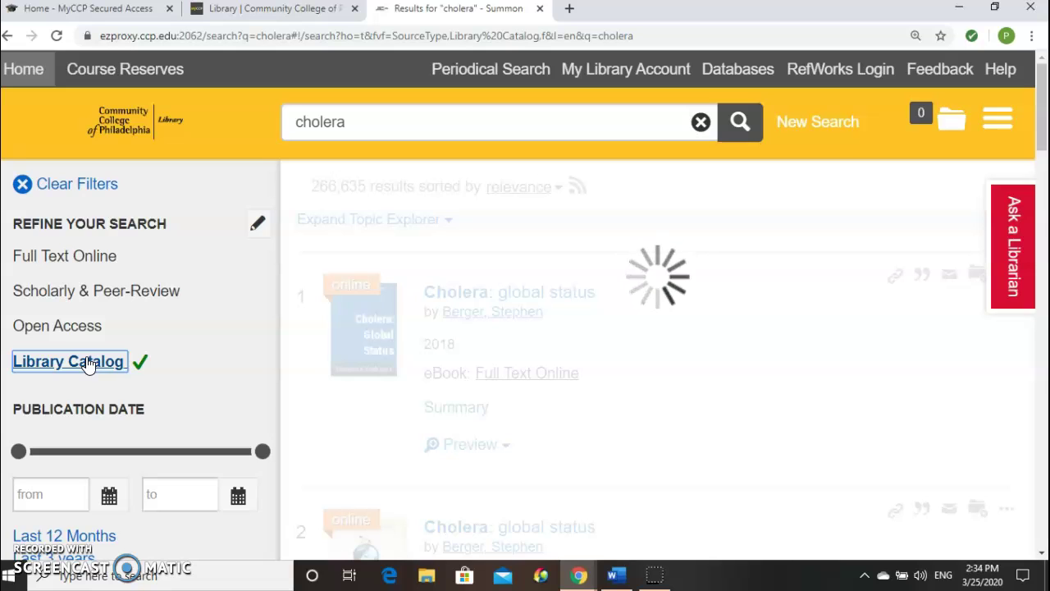
click(86, 266)
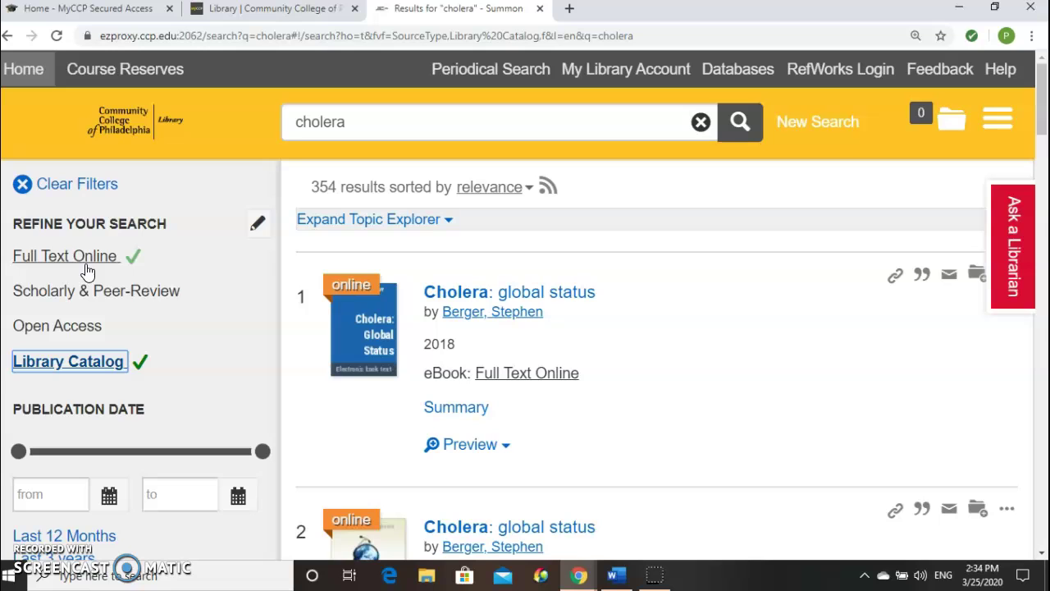
drag(1041, 131, 1040, 182)
mouse_move(95, 294)
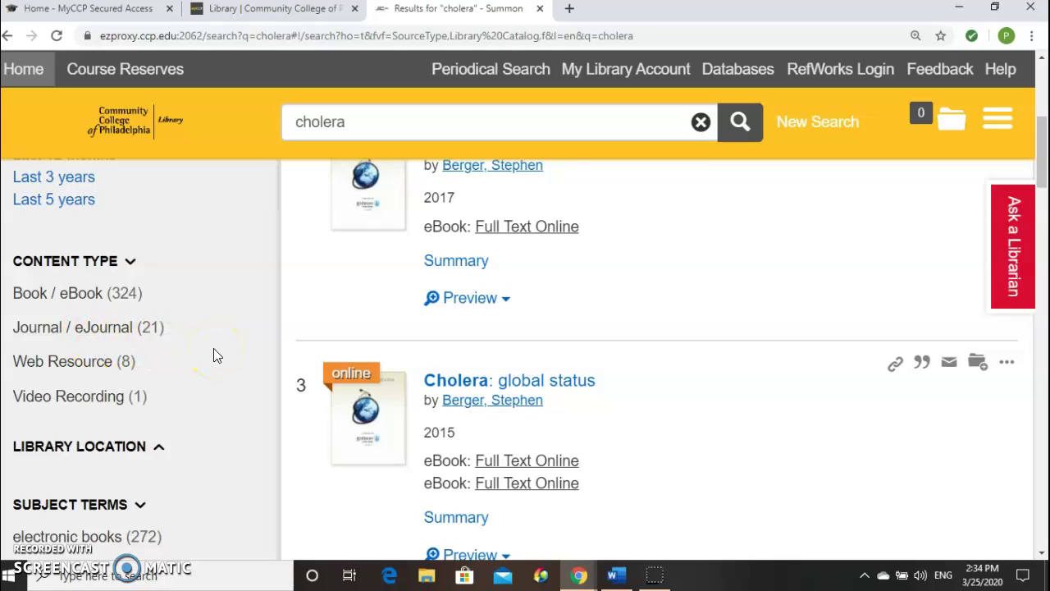
click(92, 297)
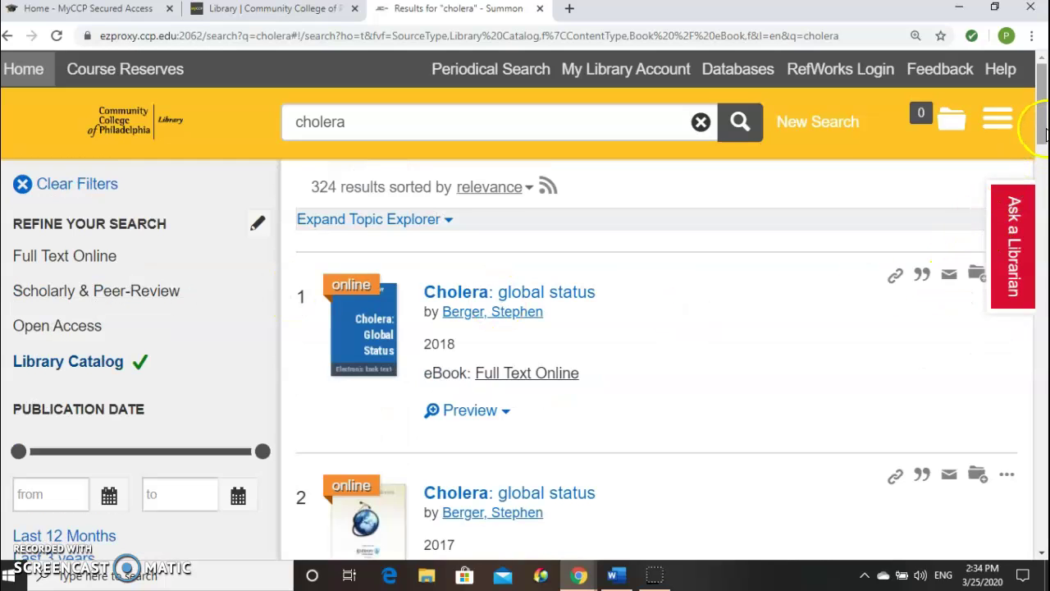
Find the ebook "Deadly River: Cholera and Cover-Up in Post-Earthquake Haiti" in the results and open its full-text page
scroll(1040, 160, down, 4)
drag(1042, 167, 1040, 236)
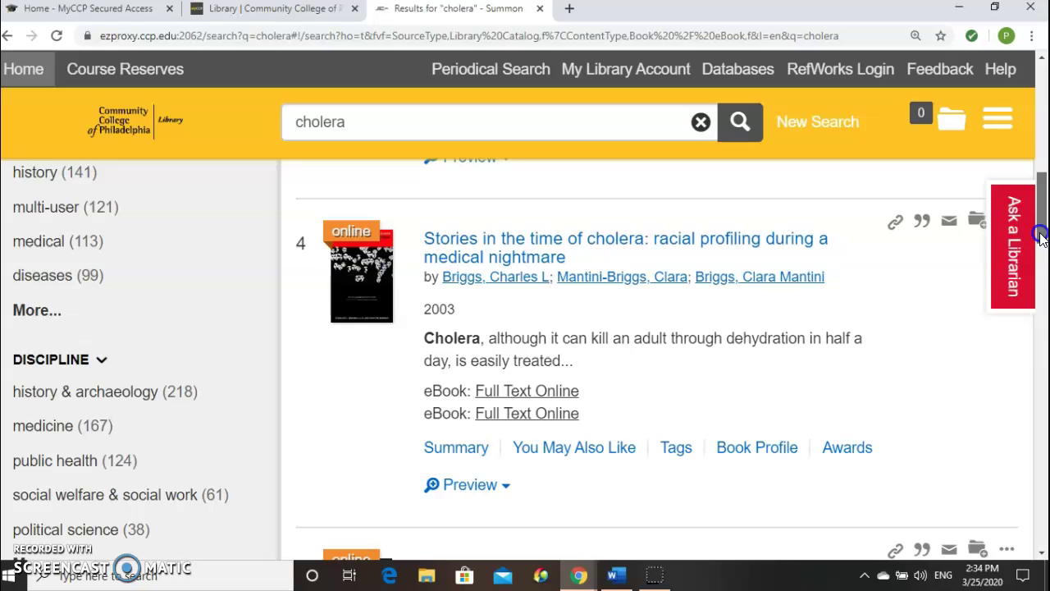
drag(1041, 236, 1040, 332)
click(544, 204)
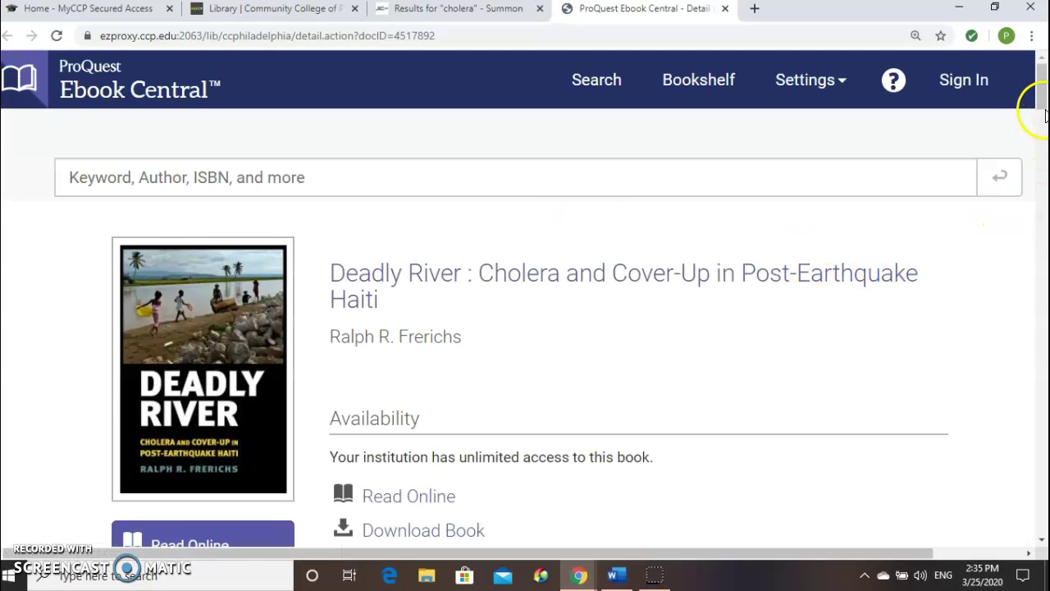
Examine the ebook's reading and download options and the chapters in its table of contents
drag(1038, 105, 1043, 135)
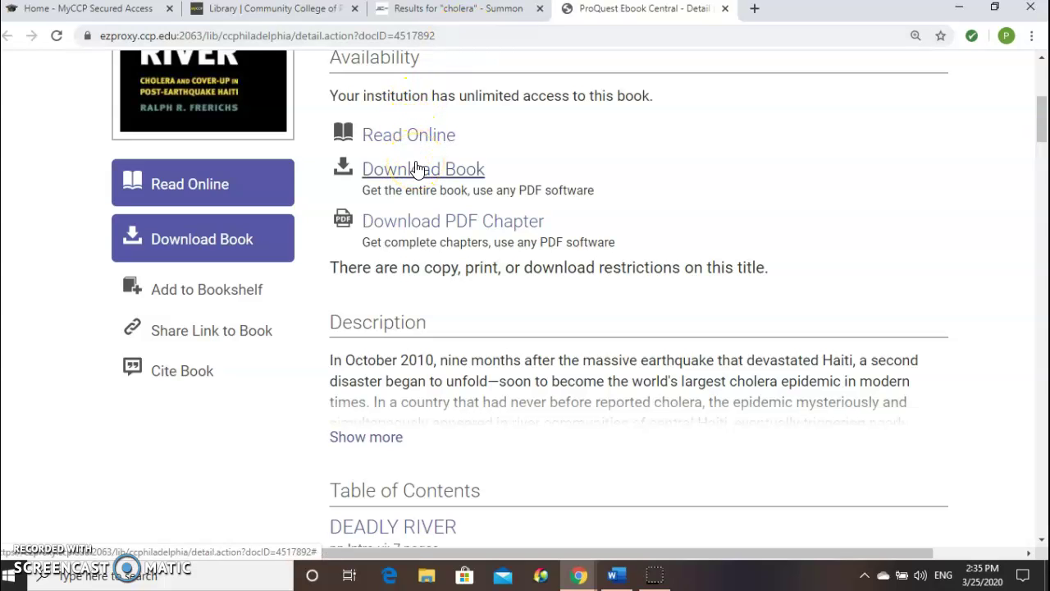
click(425, 225)
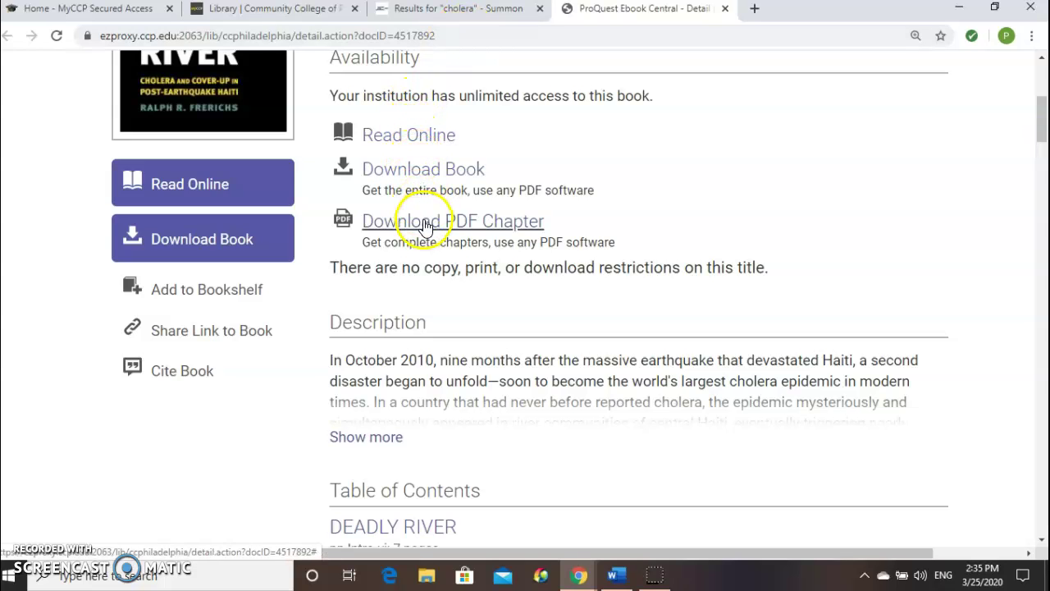
drag(1042, 138, 1042, 173)
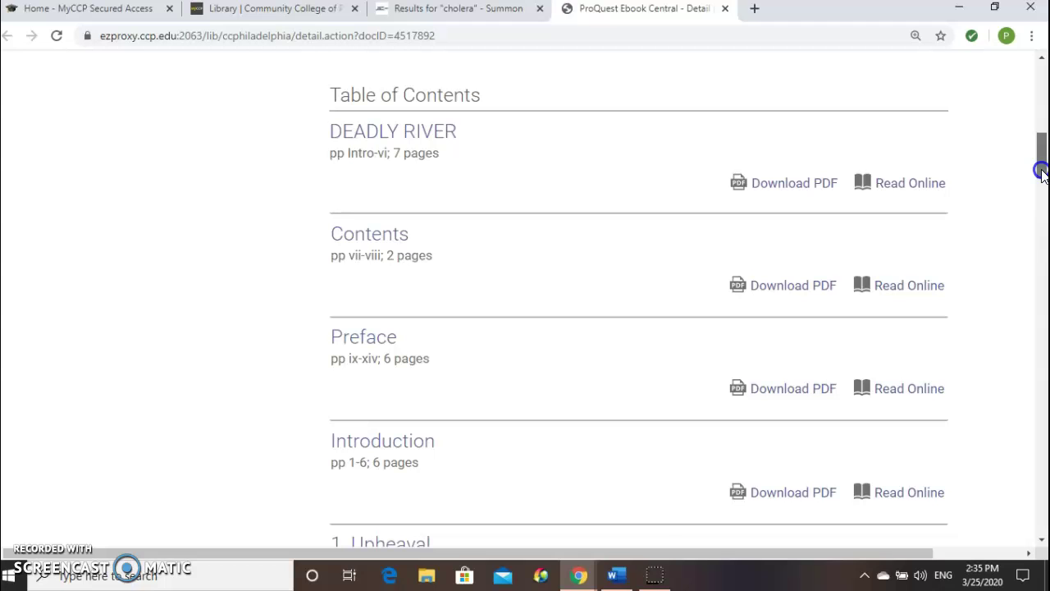
drag(1042, 173, 1040, 215)
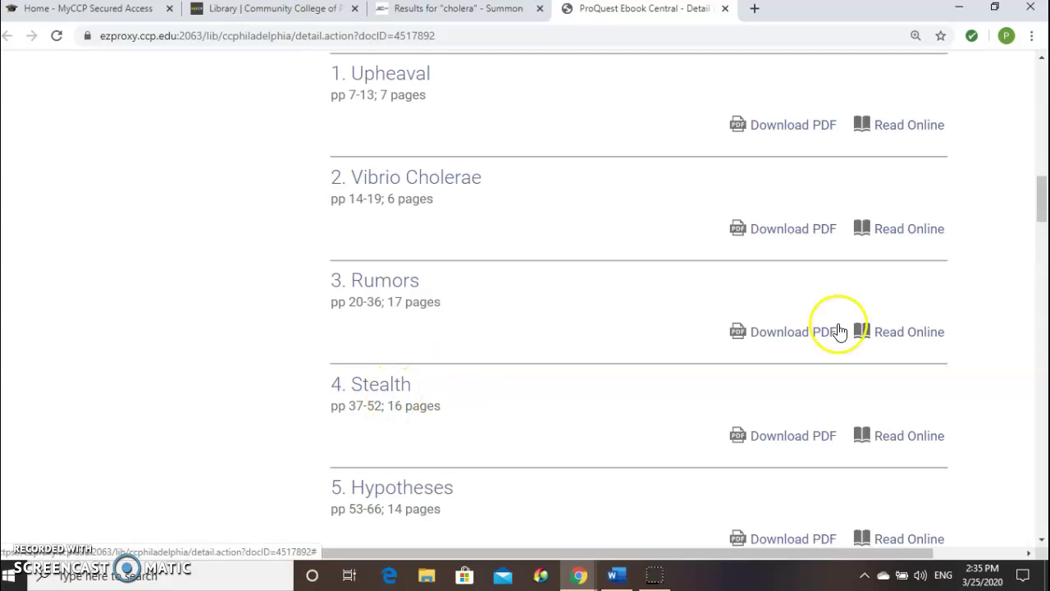
click(1041, 226)
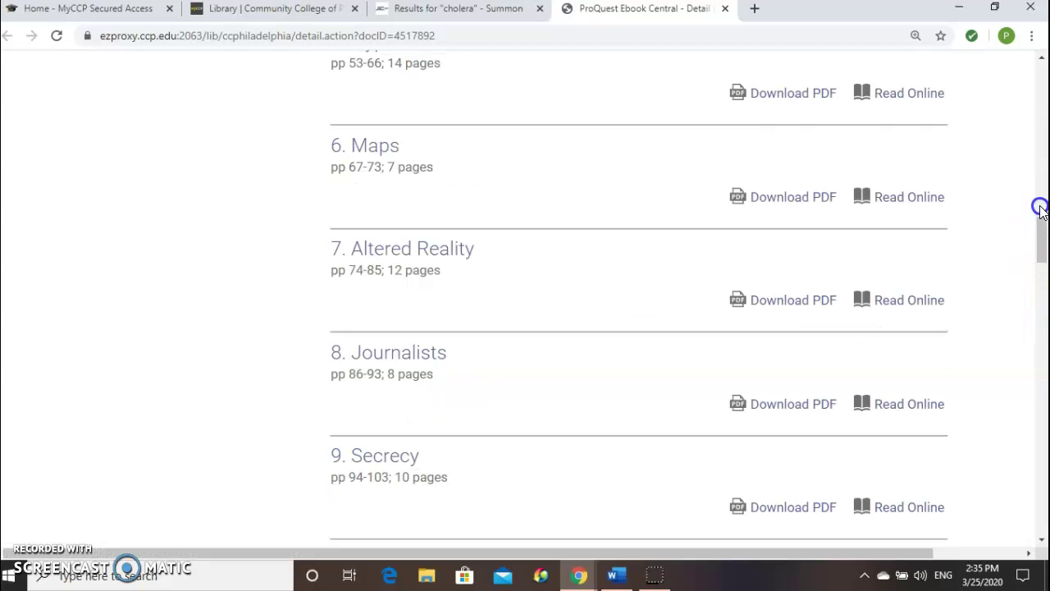
drag(1042, 223, 1040, 121)
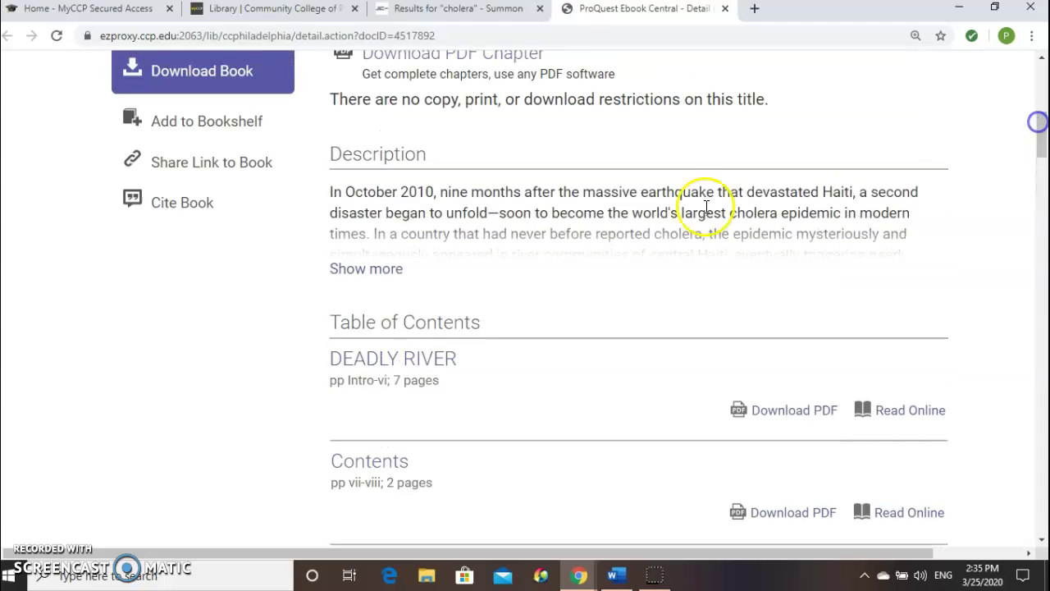
Expand the ebook's full description and read through it
click(367, 269)
scroll(364, 267, down, 2)
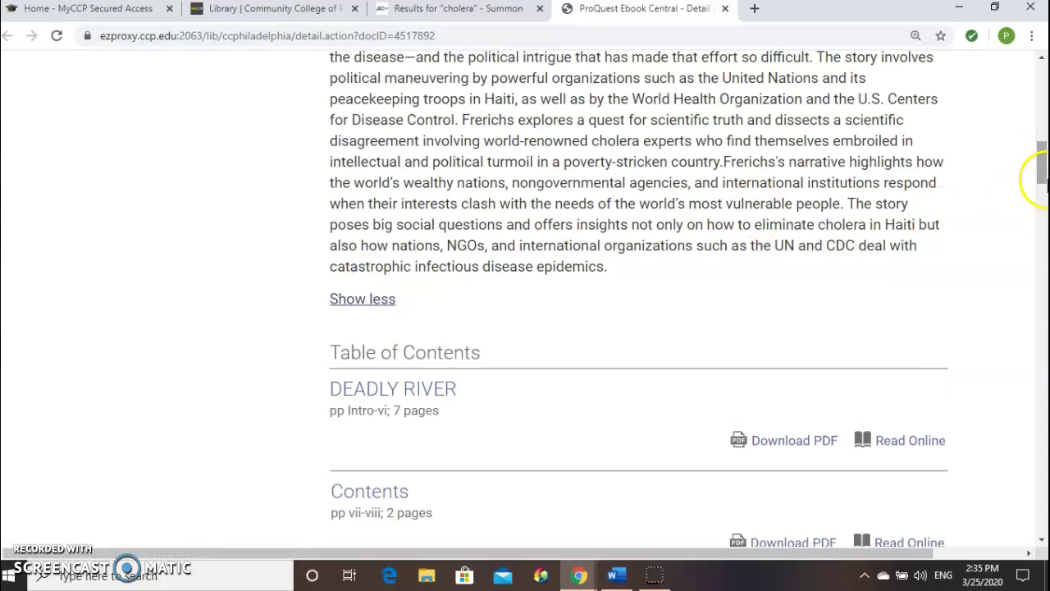
drag(1043, 176, 1042, 146)
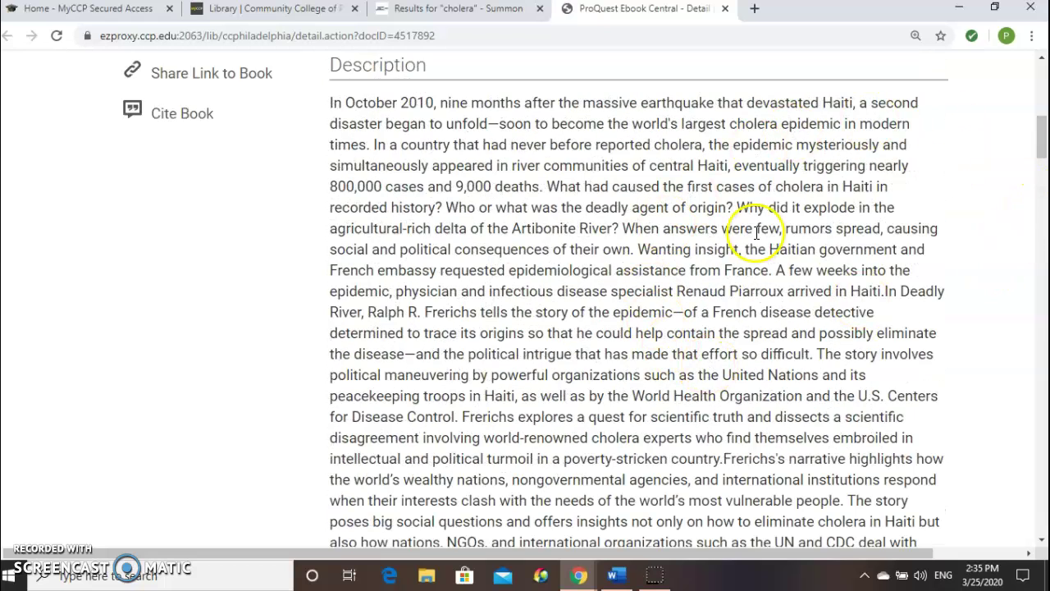
Generate the ebook's citation in APA format and close the citation window
click(160, 117)
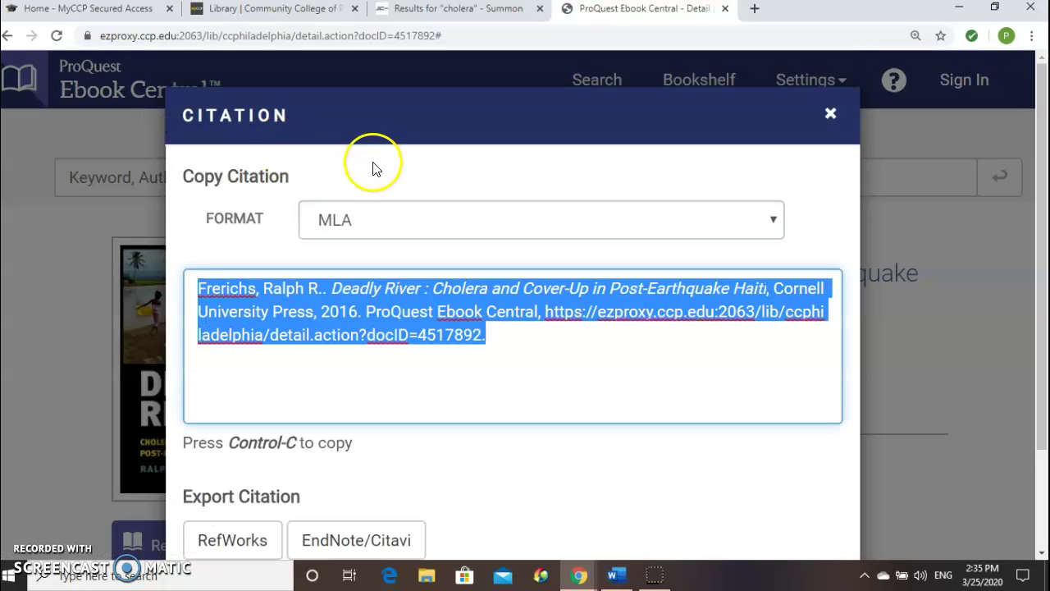
click(642, 206)
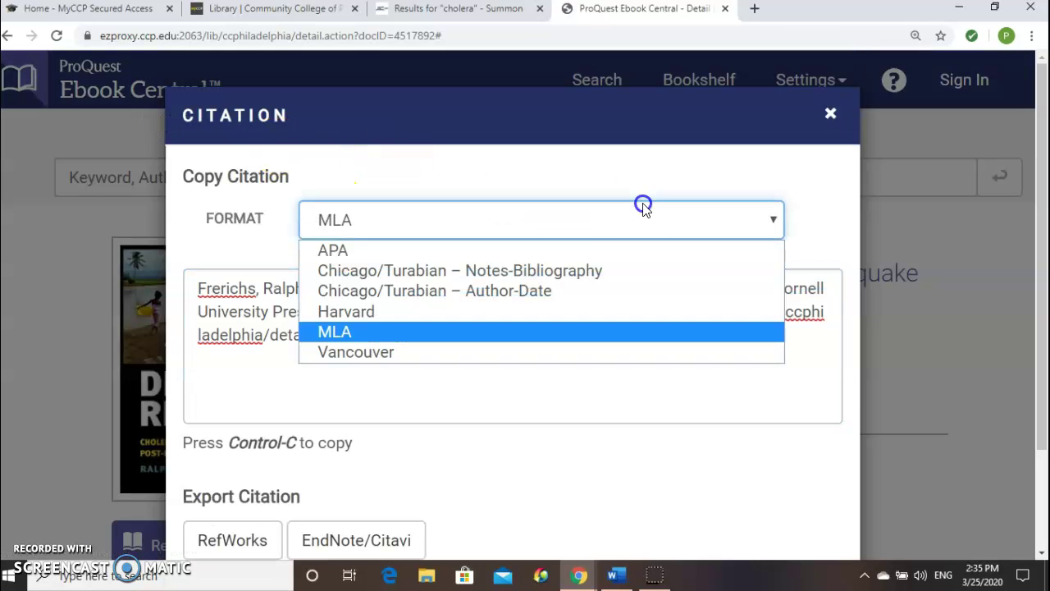
click(567, 246)
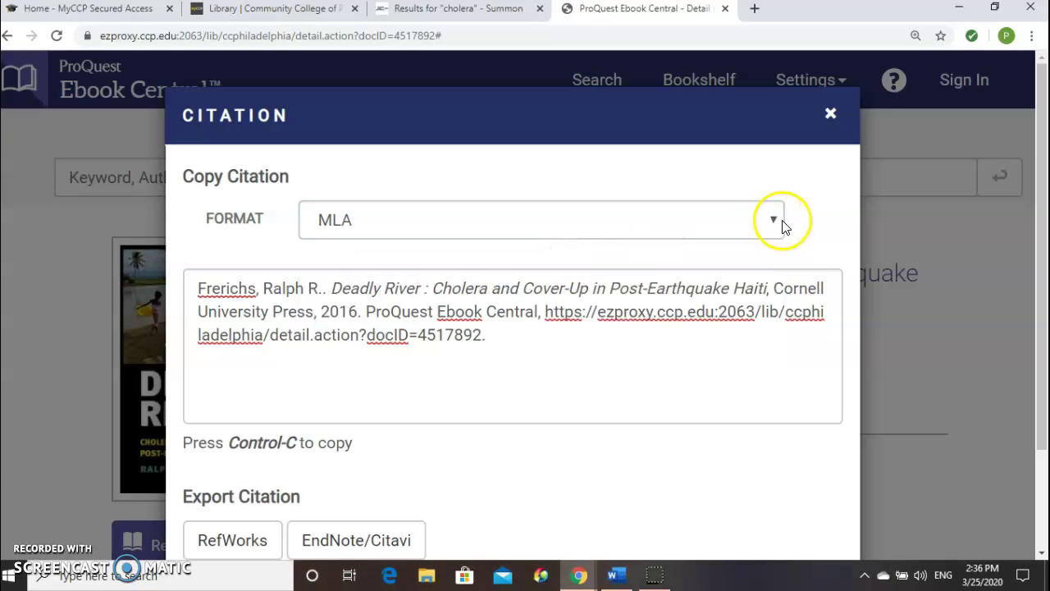
click(781, 221)
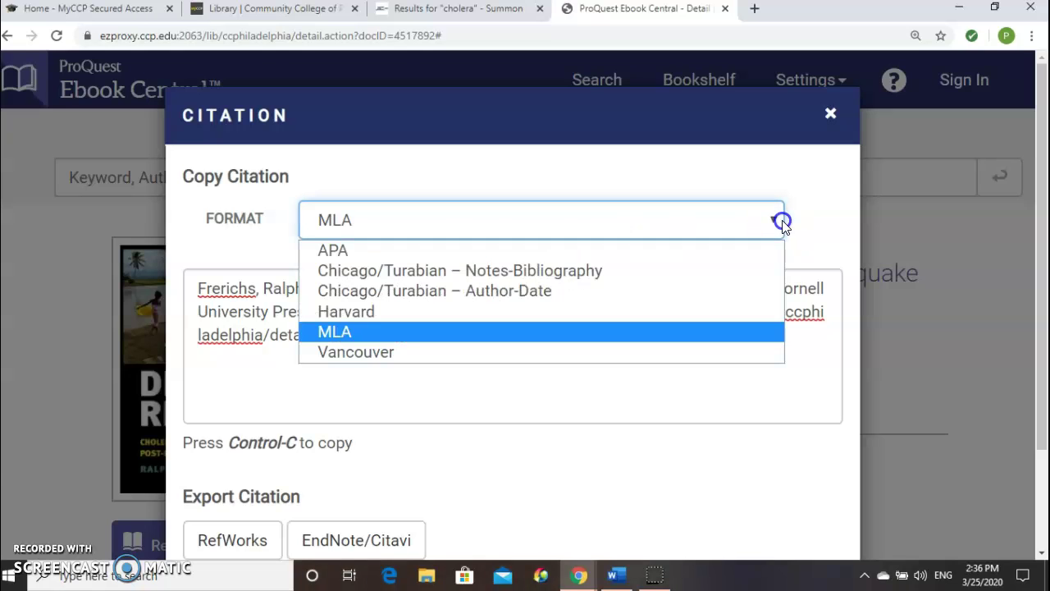
click(364, 252)
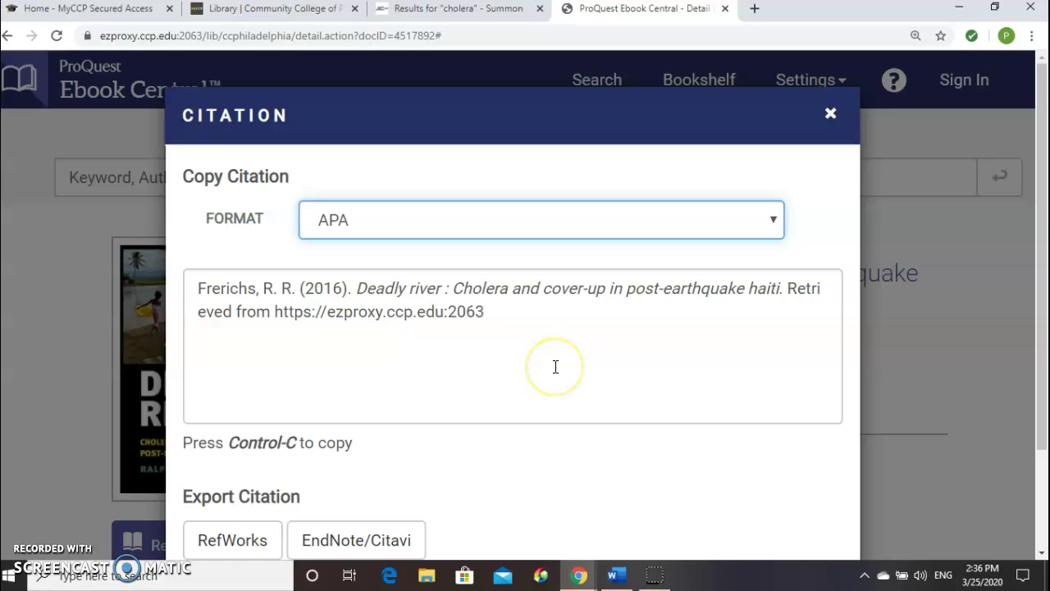
click(831, 115)
drag(1040, 131, 1042, 105)
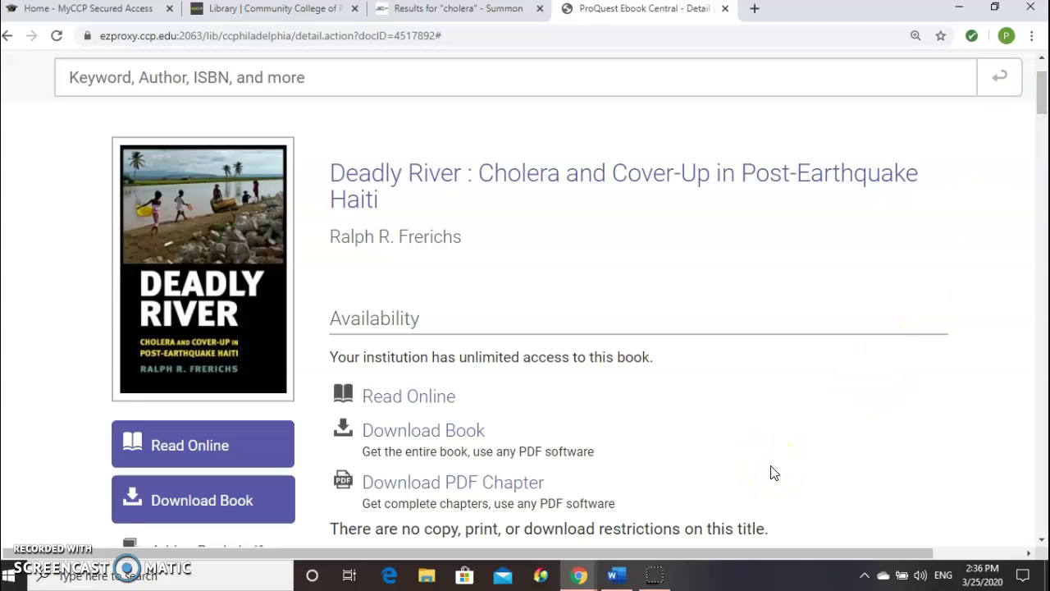
Switch to the "ghost map" search results and open the first book's catalog record to check its library location and call number
mouse_move(586, 579)
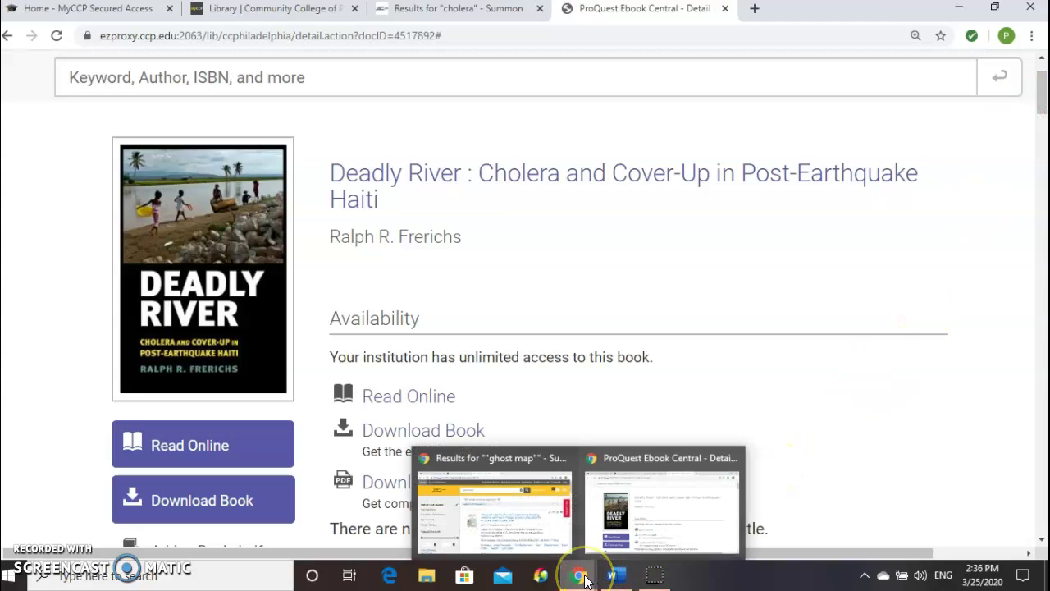
click(545, 539)
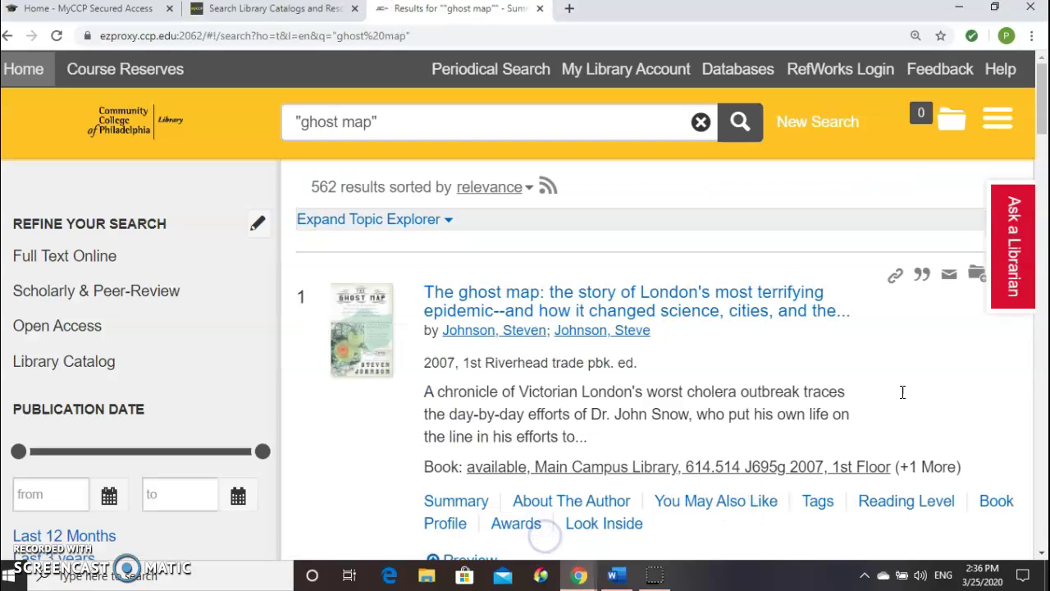
scroll(1040, 136, down, 1)
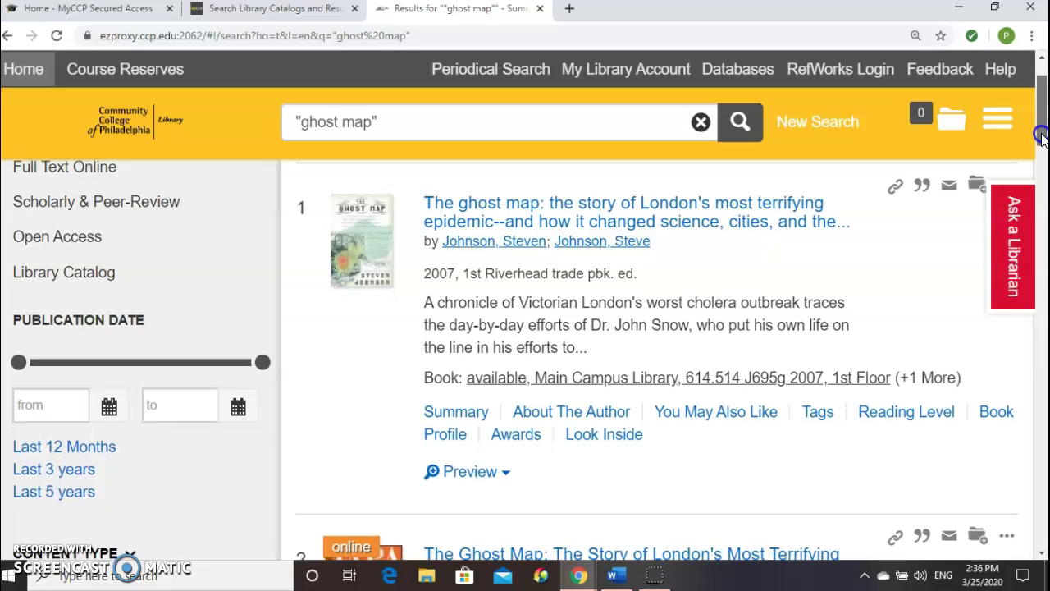
scroll(591, 197, down, 1)
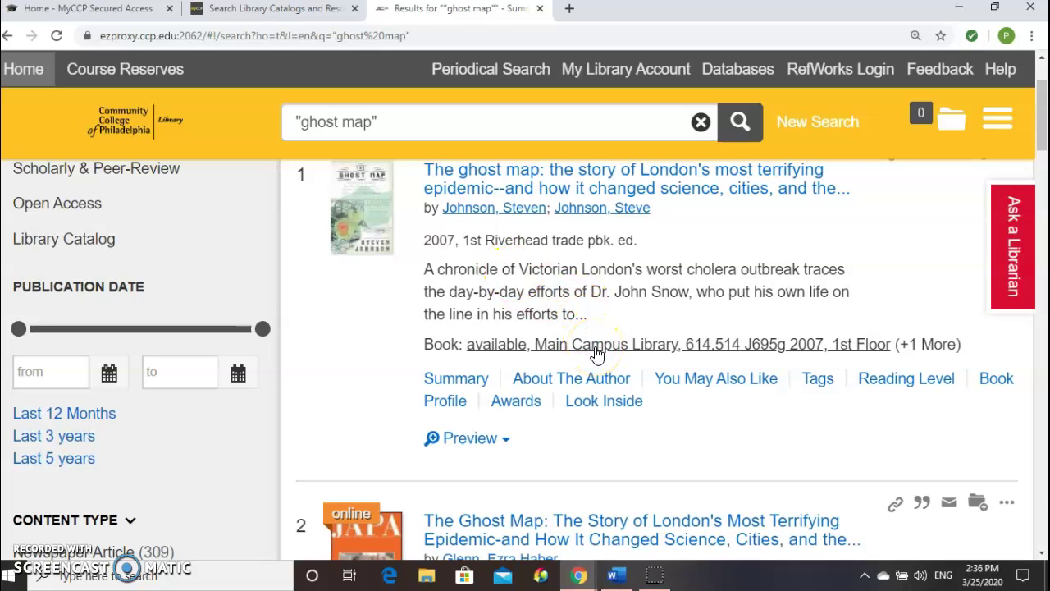
click(491, 176)
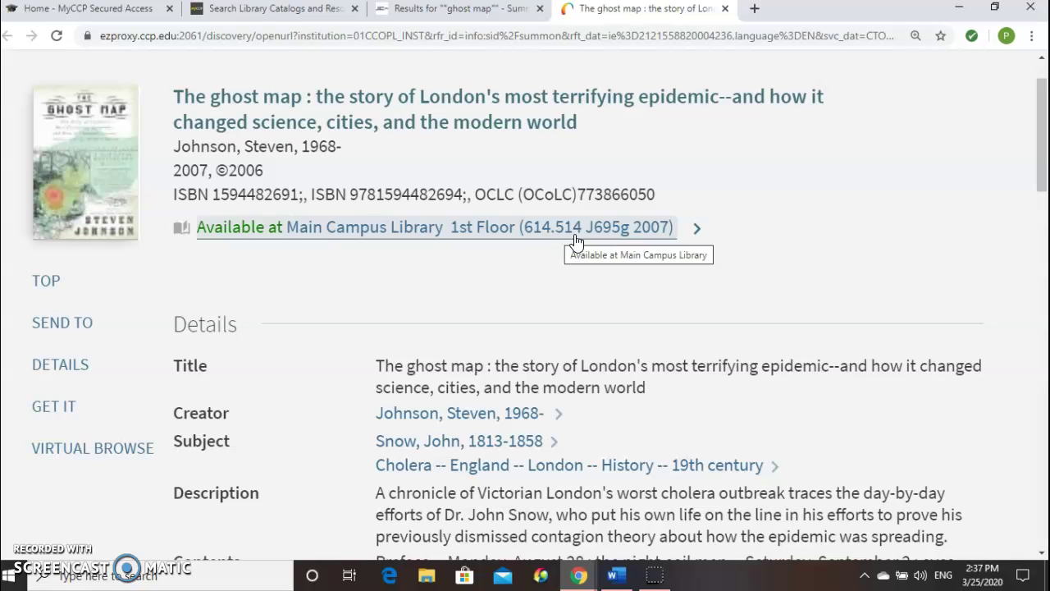
click(534, 243)
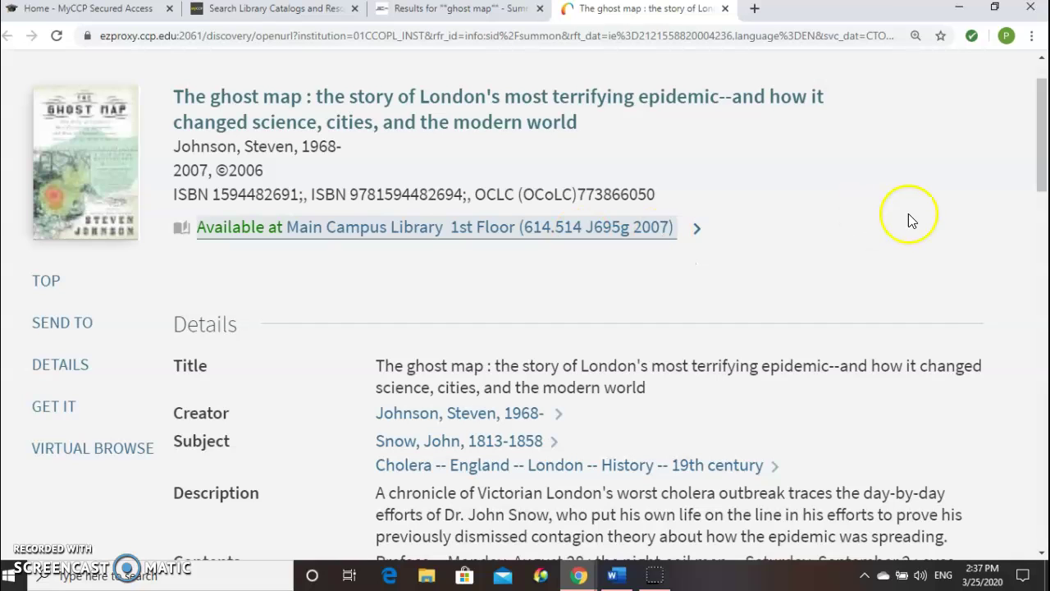
Examine The Ghost Map record's shelf location and call number, then read its subject headings, description, contents and publication details
drag(1041, 170, 1042, 168)
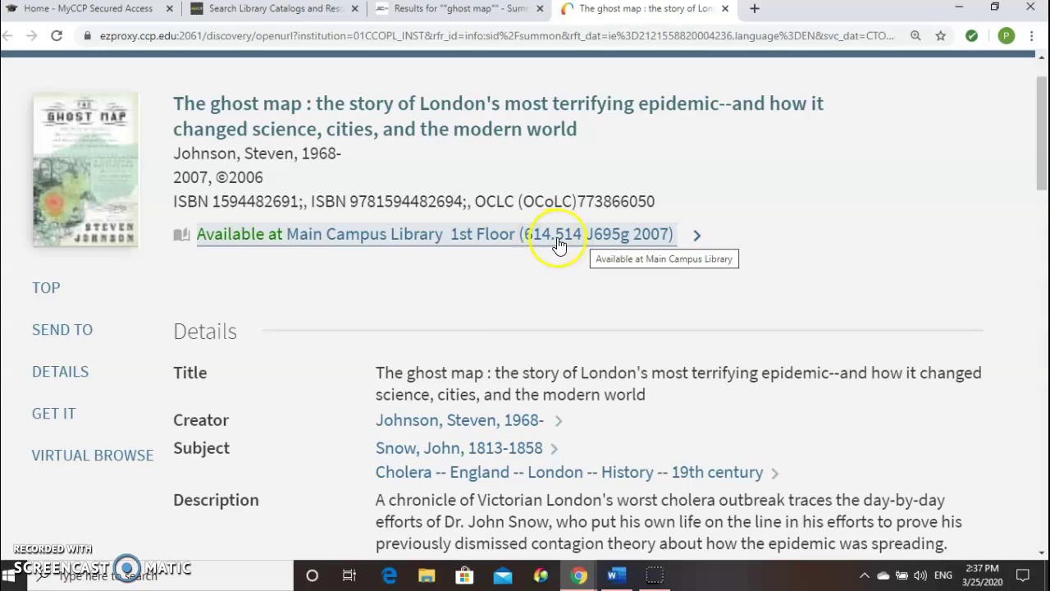
mouse_move(1039, 172)
mouse_down()
mouse_move(1038, 228)
mouse_move(1030, 188)
mouse_up()
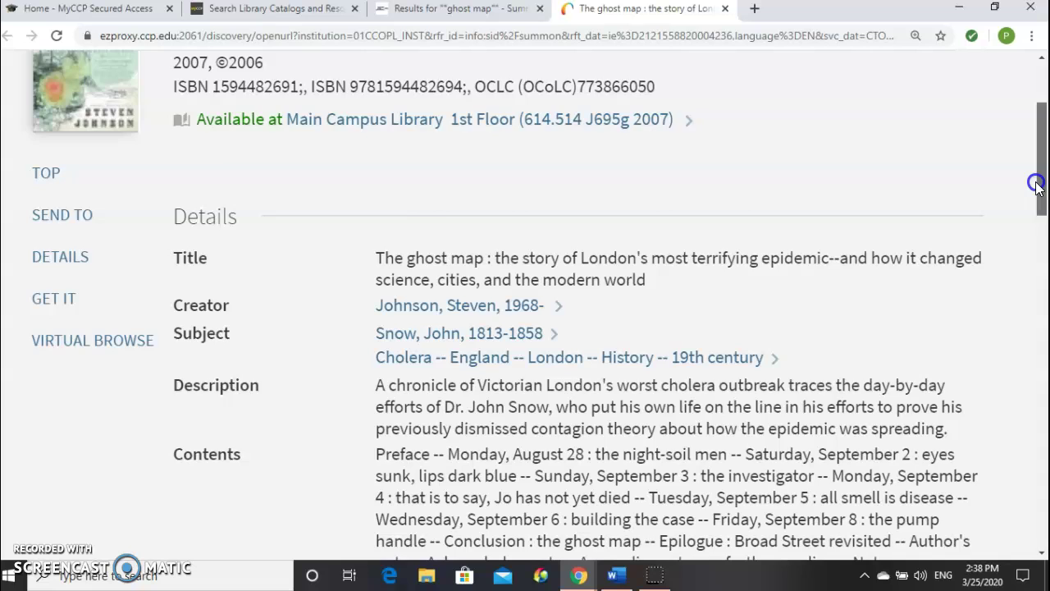
scroll(1034, 172, down, 2)
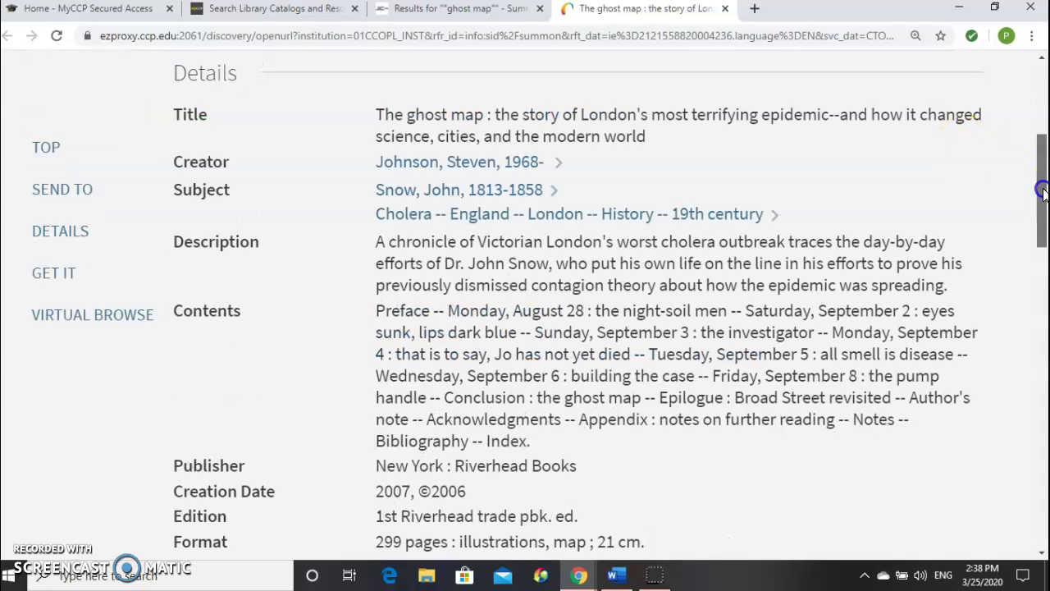
drag(1039, 190, 1039, 203)
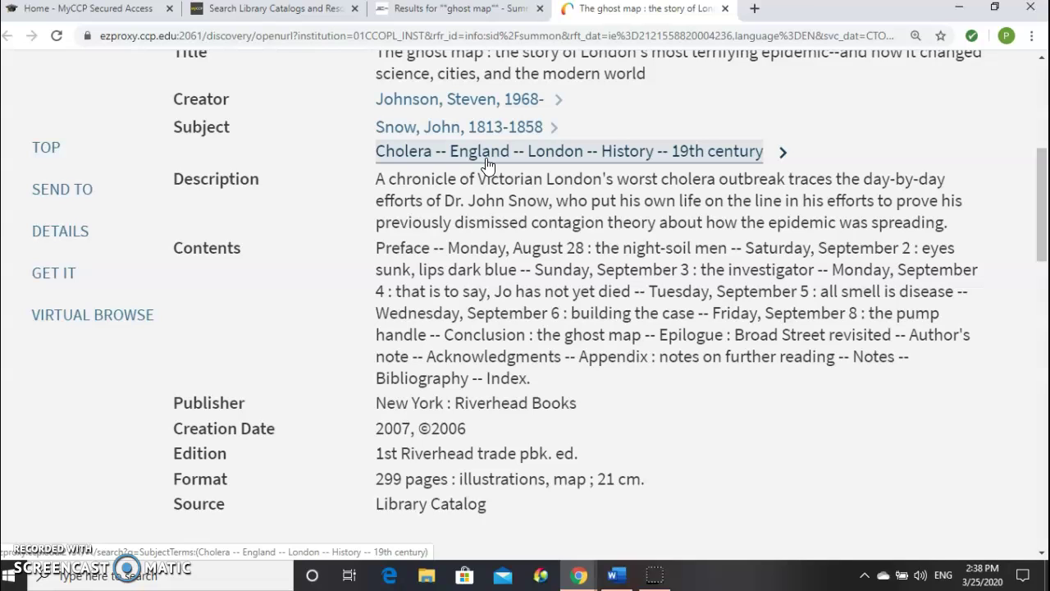
click(552, 162)
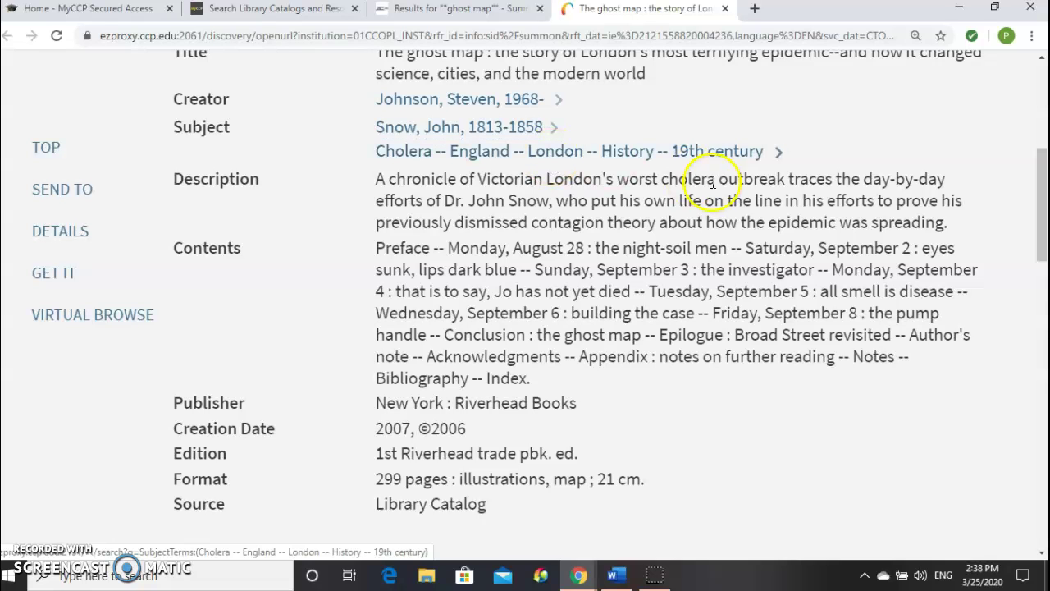
drag(1043, 220, 1040, 262)
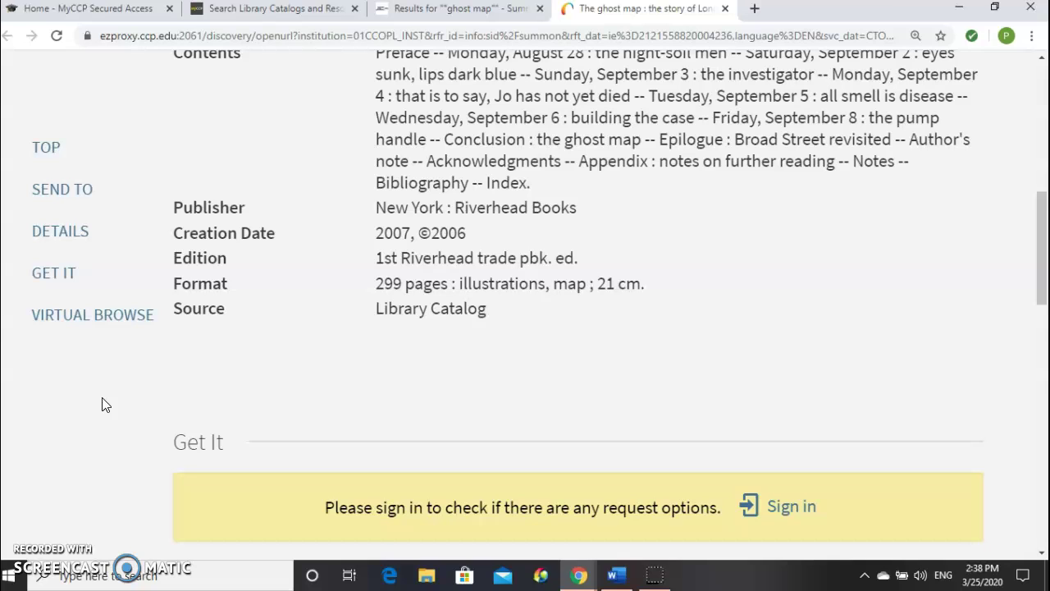
Browse the virtual shelf for books with call numbers near The Ghost Map, then return to the start of the record
click(117, 328)
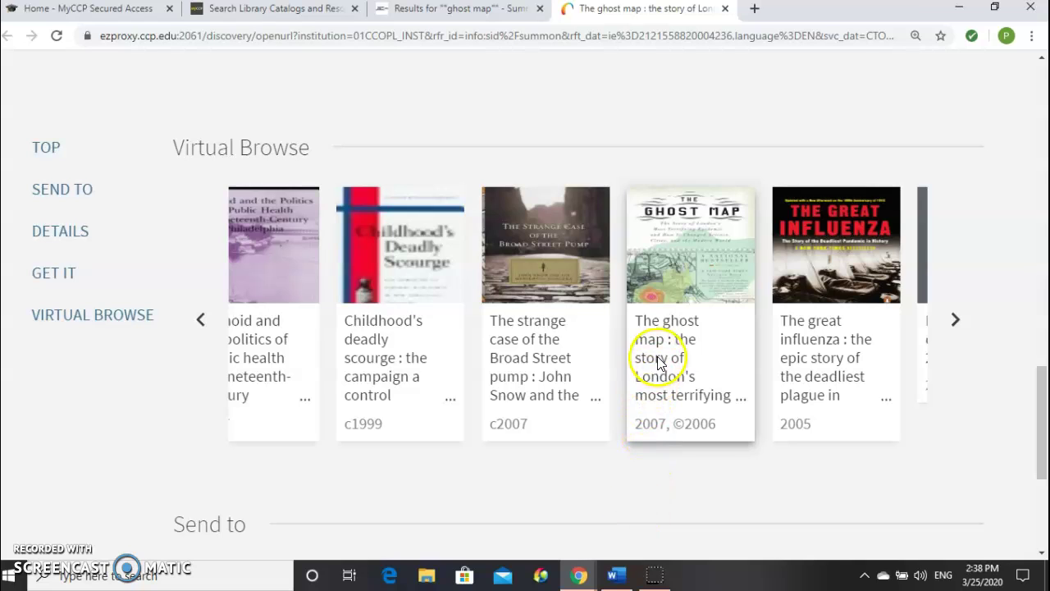
mouse_move(661, 363)
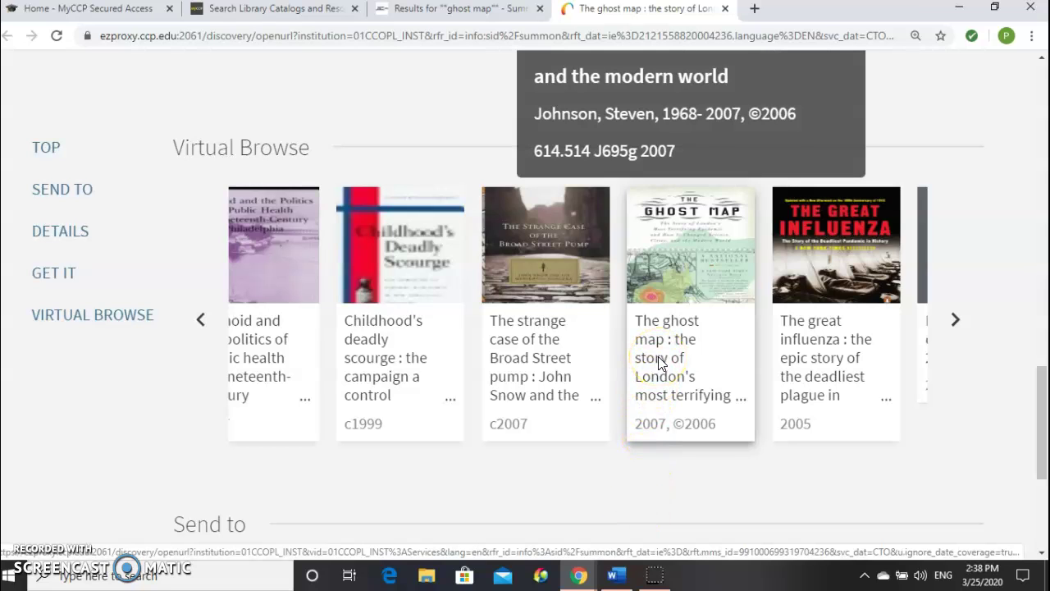
mouse_move(535, 349)
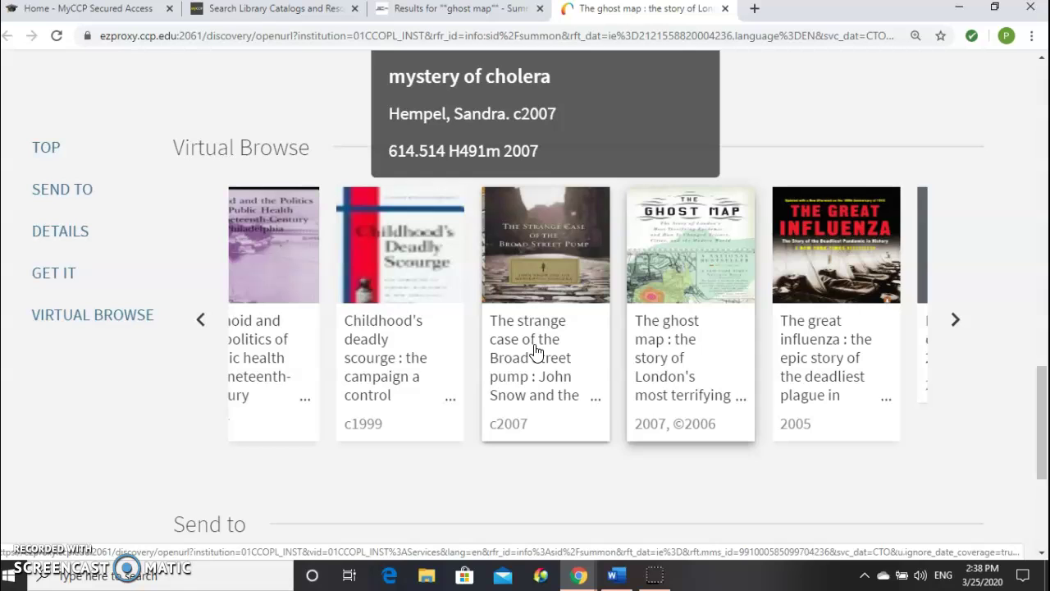
mouse_move(810, 320)
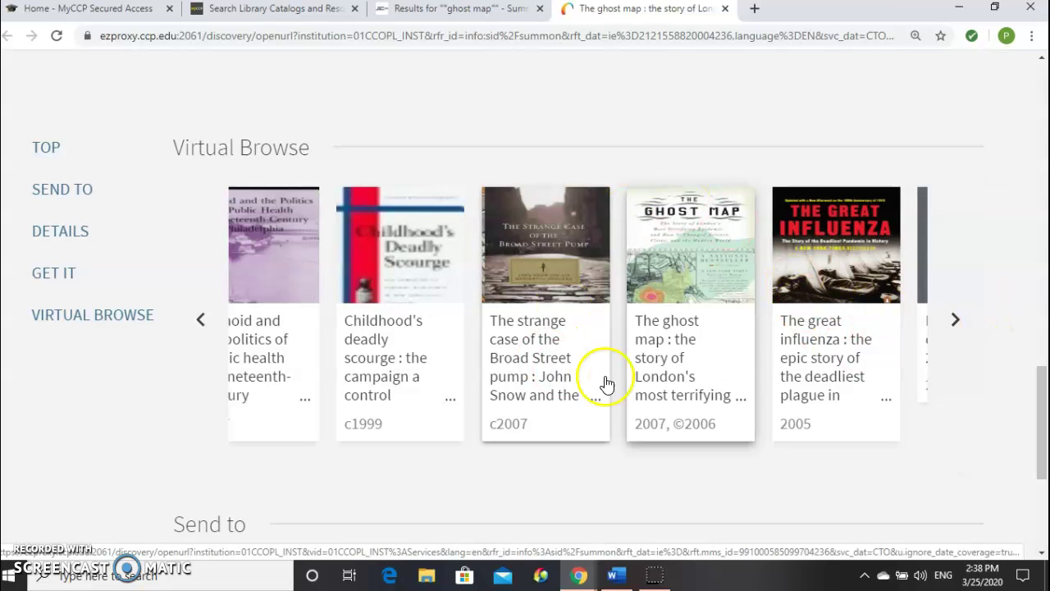
click(957, 320)
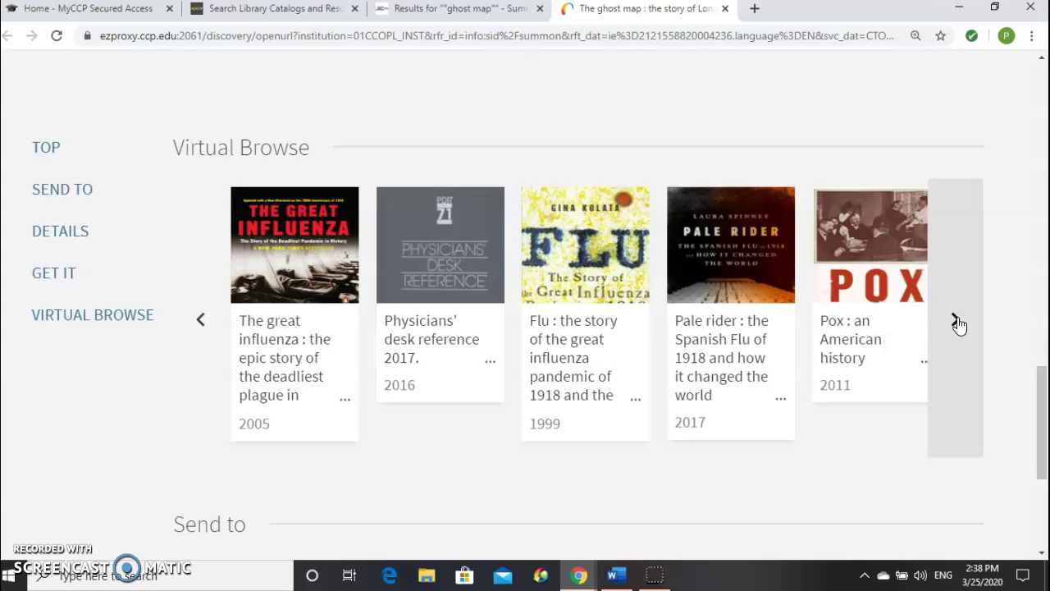
mouse_move(579, 307)
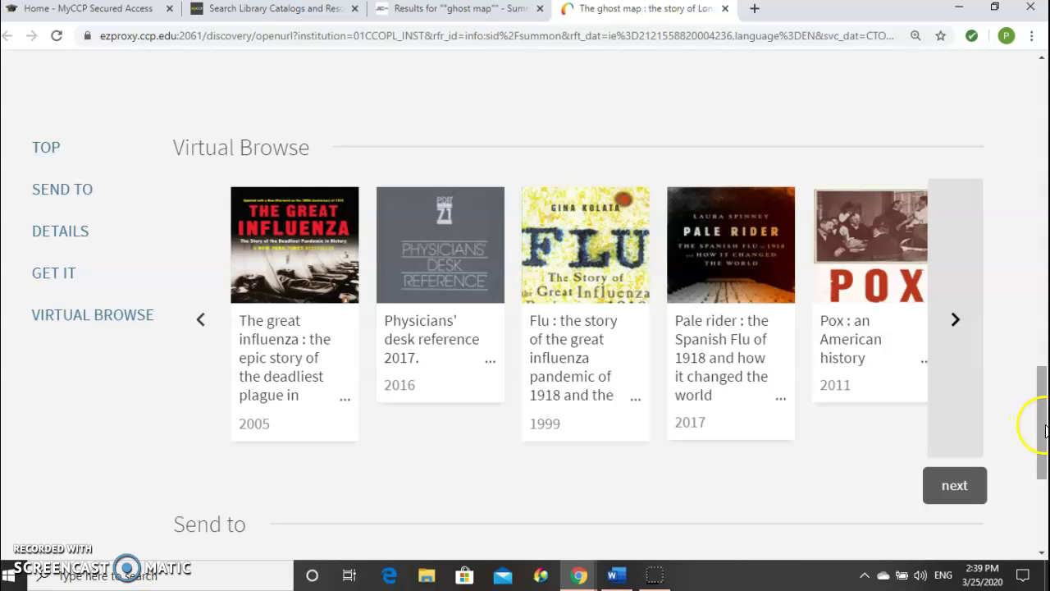
drag(1044, 424, 988, 133)
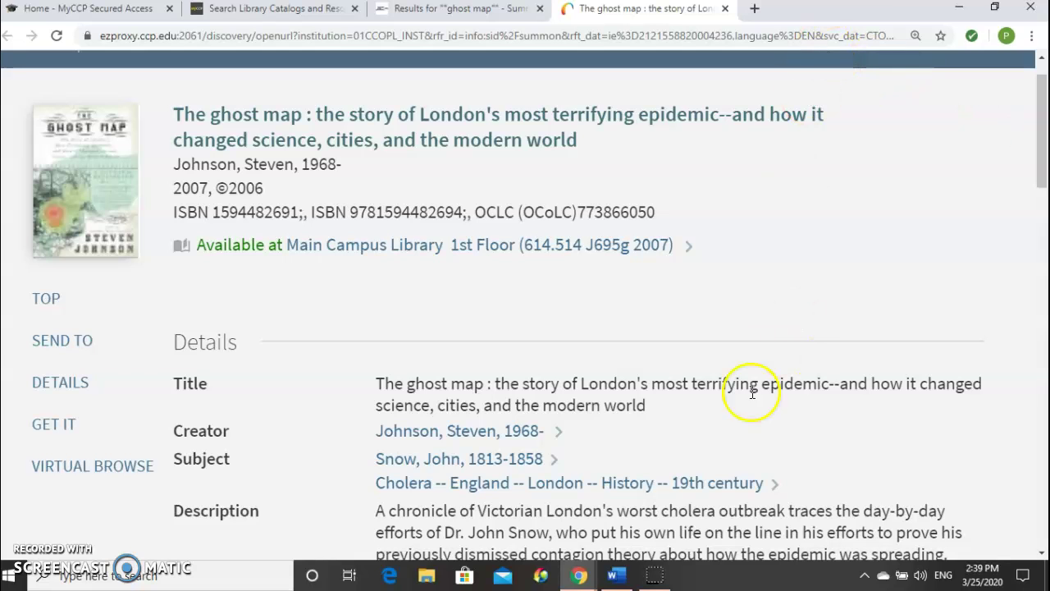
Switch to the Word document on Boolean searching and add the example "Typhoid and history," on the AND line
mouse_move(619, 581)
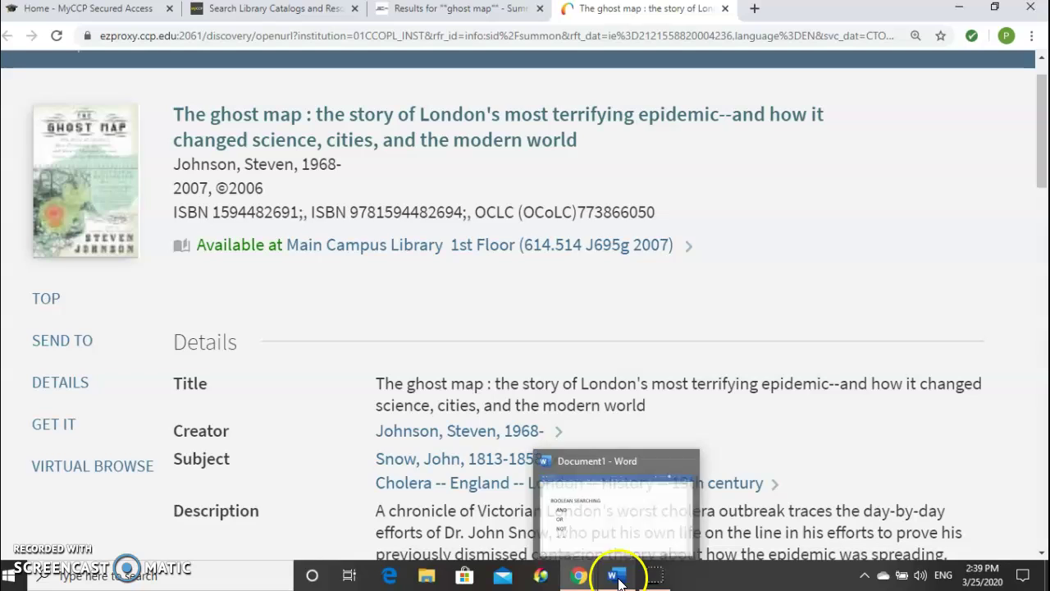
click(599, 515)
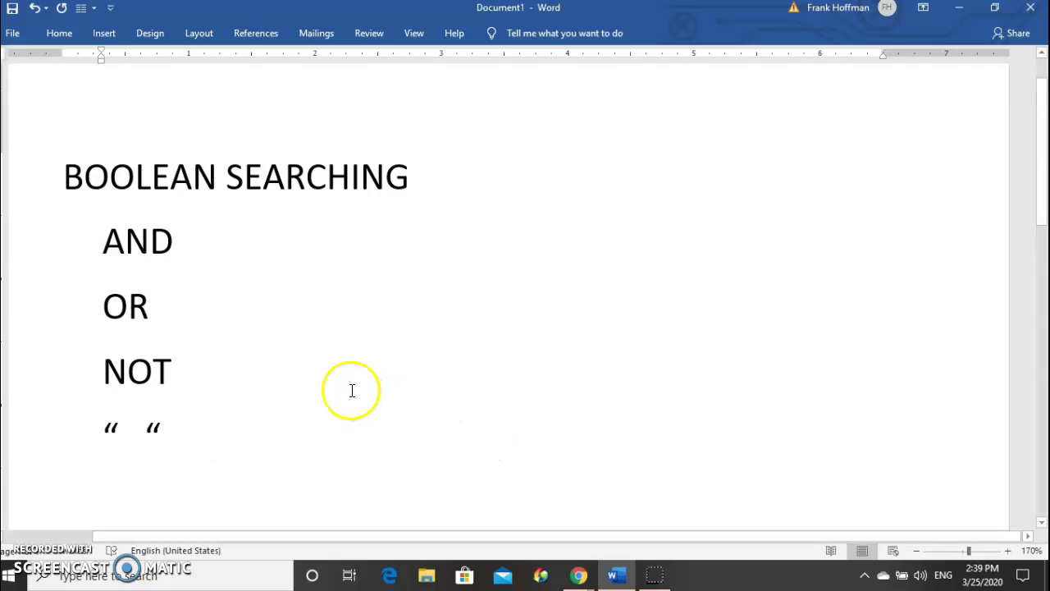
click(291, 244)
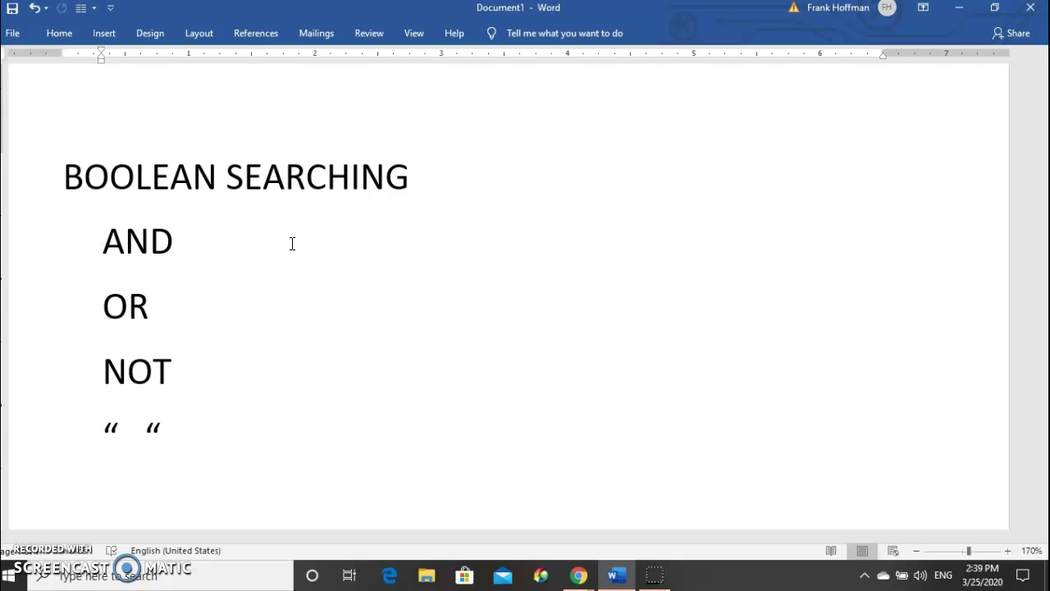
text(Thp)
key(BackSpace)
key(BackSpace)
key(BackSpace)
text(Typ)
key(BackSpace)
text(phoid)
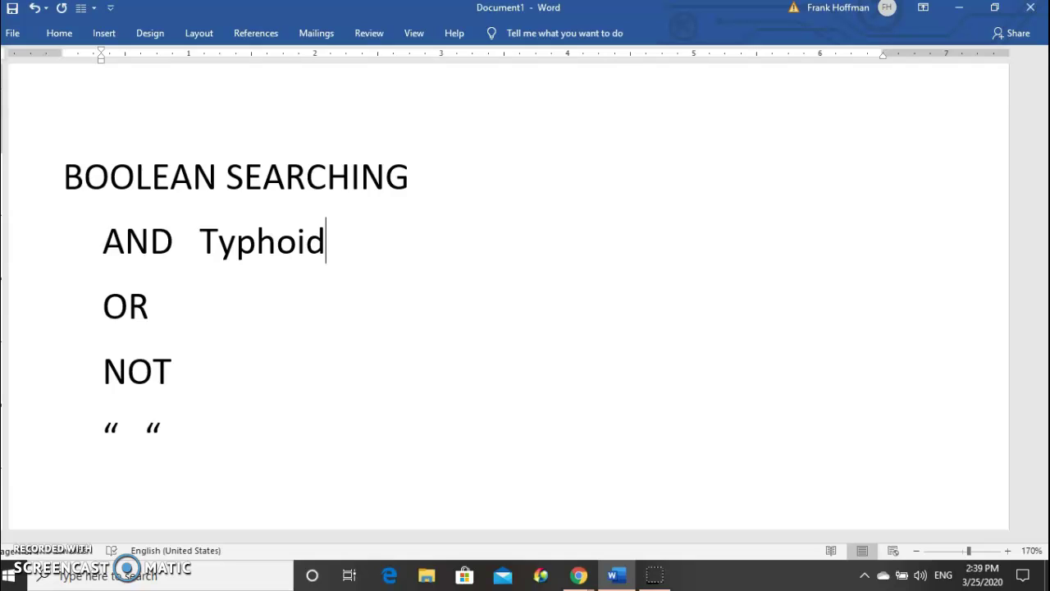
text( and  hiso)
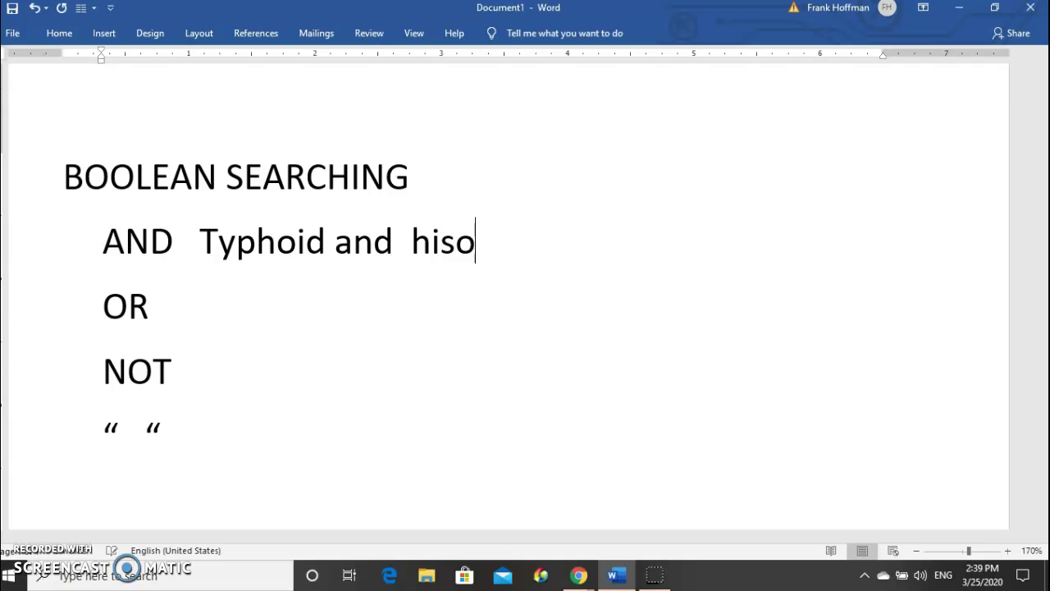
key(BackSpace)
text(tory)
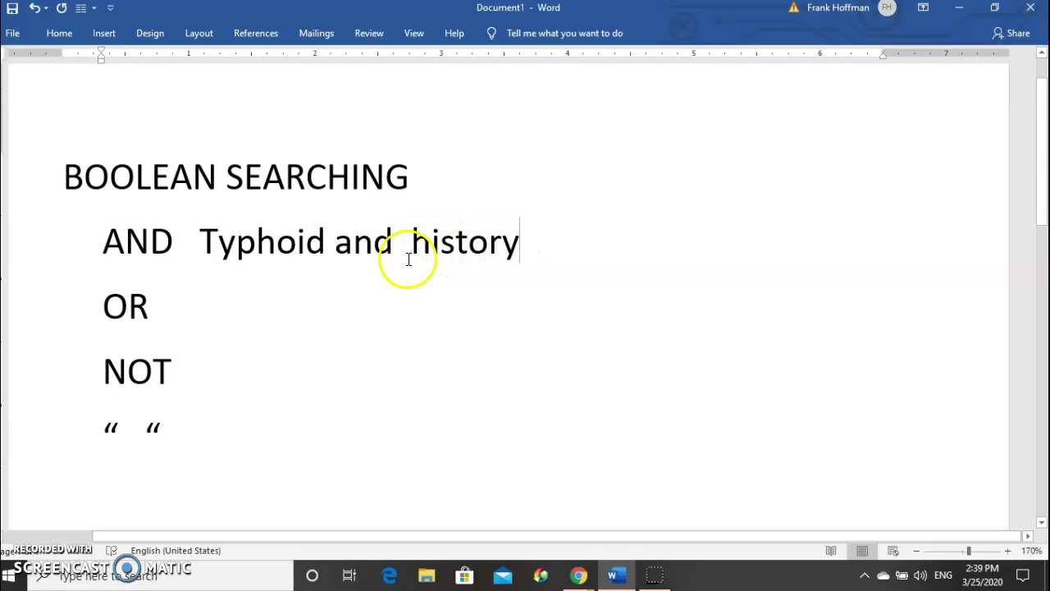
click(261, 292)
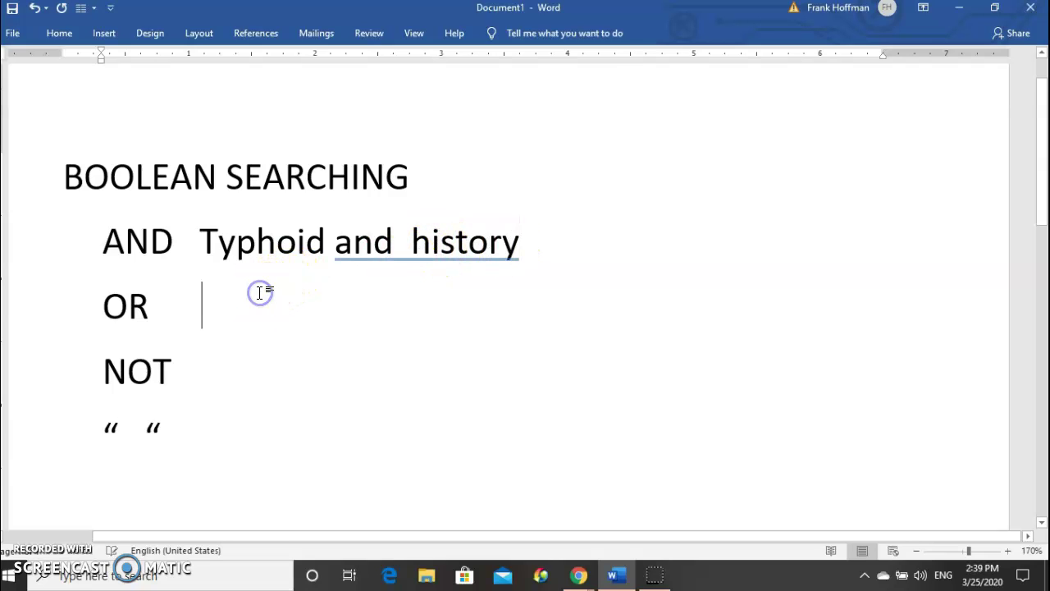
click(591, 255)
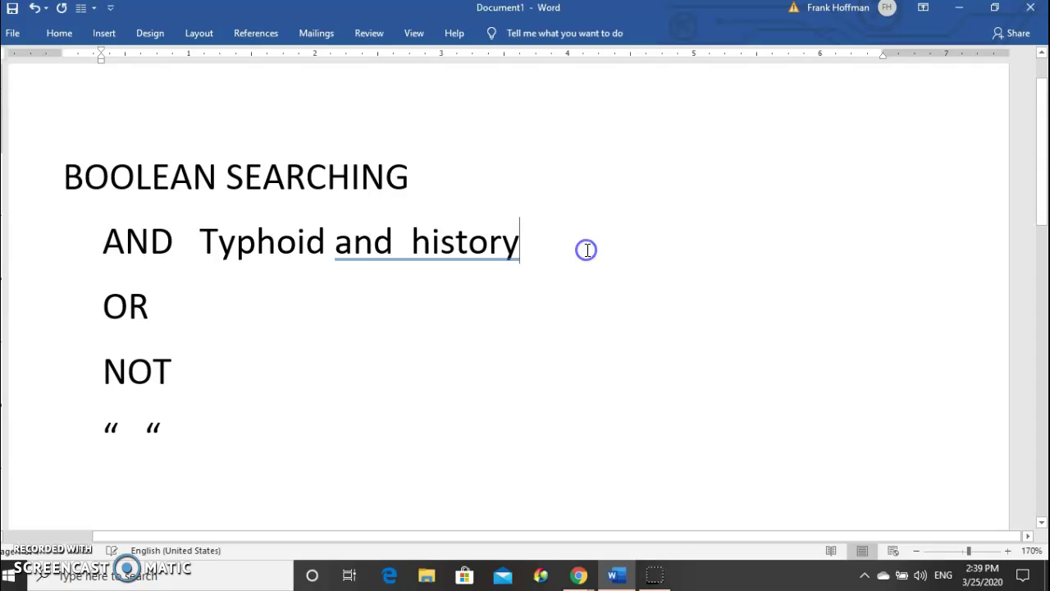
text(,)
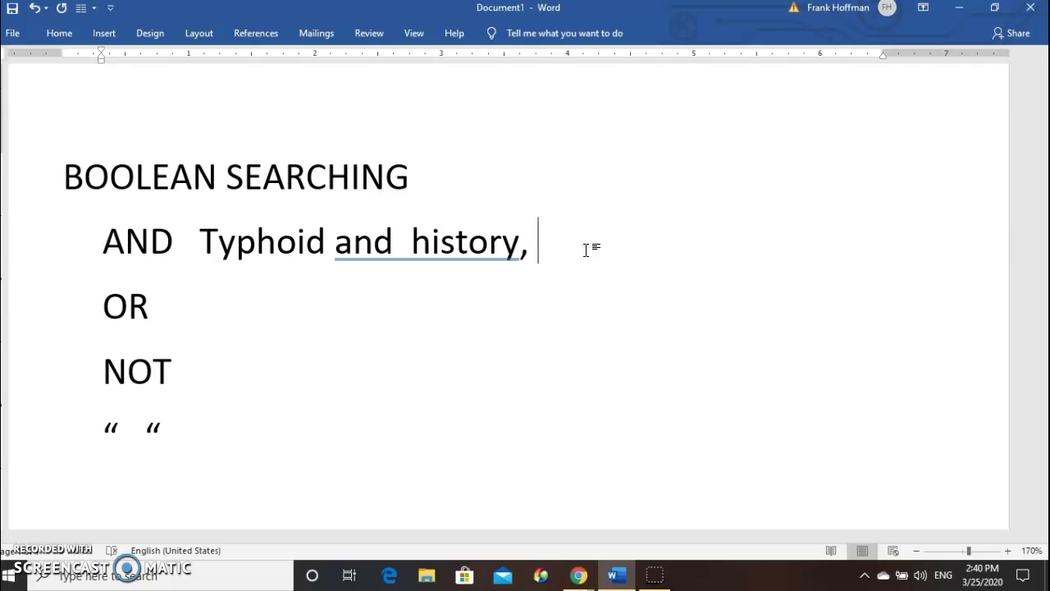
Add a second example, "disease and encyclopedia", after the comma on the AND line
text( dise)
key(BackSpace)
text(iseasse)
key(BackSpace)
key(BackSpace)
text(e and )
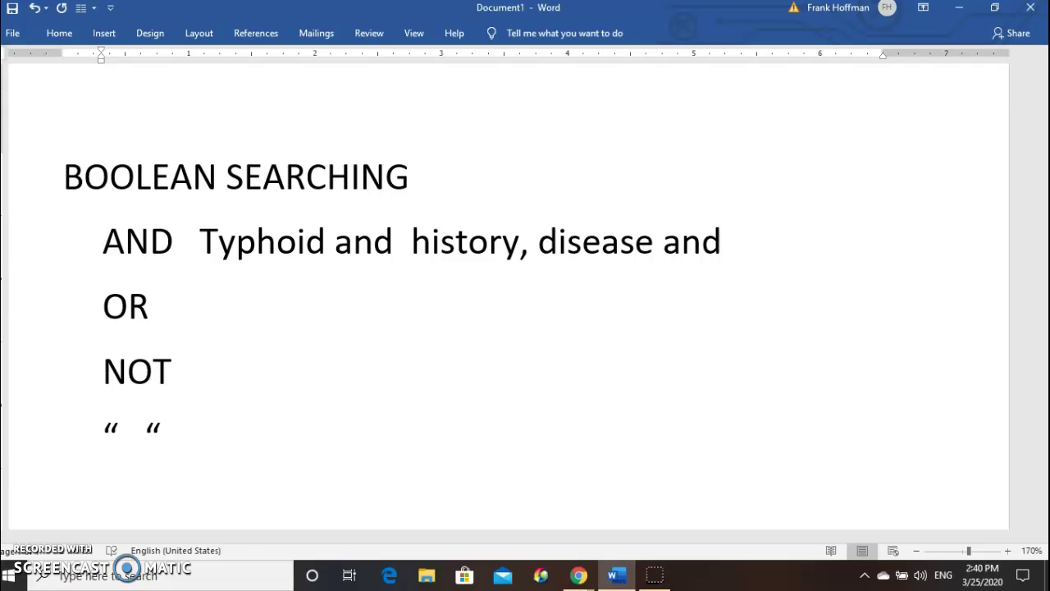
text(encyclope)
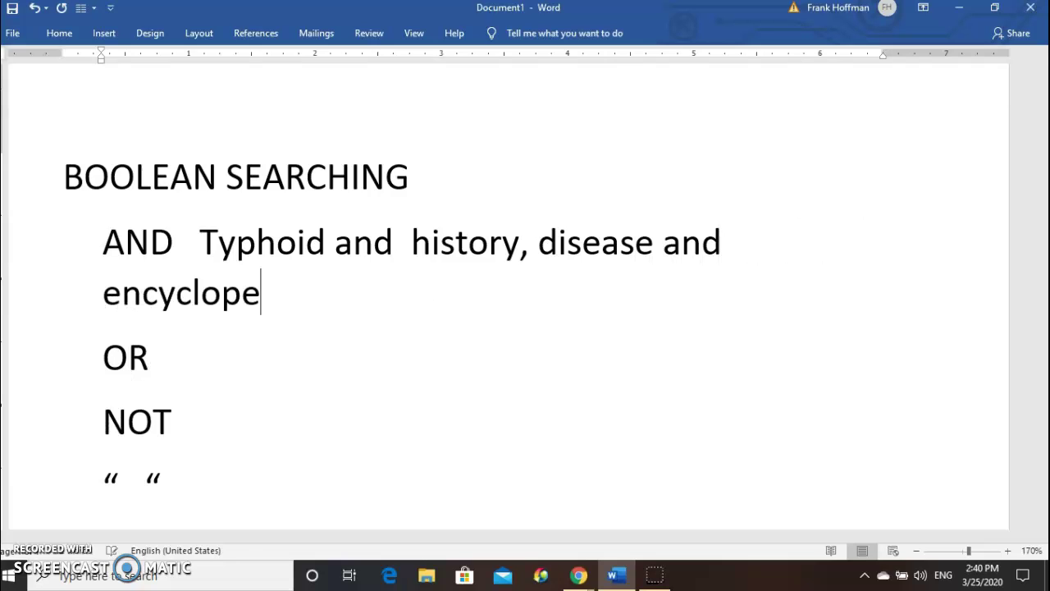
text(dia)
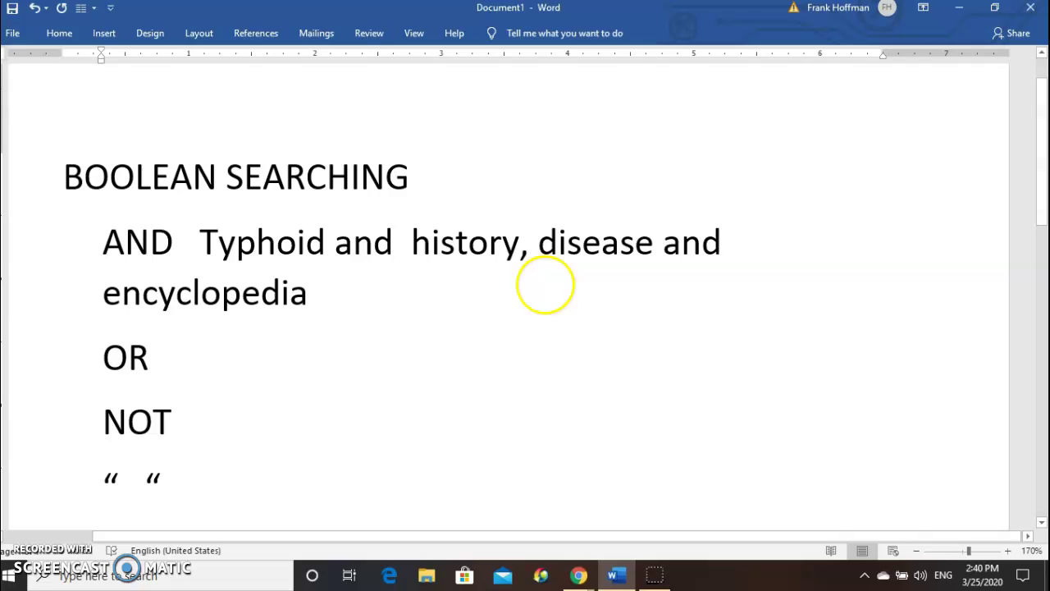
Delete "disease and encyclopedia" from the AND line, keeping "Typhoid and history,"
key(BackSpace)
key(BackSpace)
key(BackSpace)
key(BackSpace)
key(BackSpace)
key(BackSpace)
key(BackSpace)
key(BackSpace)
key(BackSpace)
key(BackSpace)
key(BackSpace)
key(BackSpace)
key(BackSpace)
key(BackSpace)
key(BackSpace)
key(BackSpace)
key(BackSpace)
key(BackSpace)
key(BackSpace)
key(BackSpace)
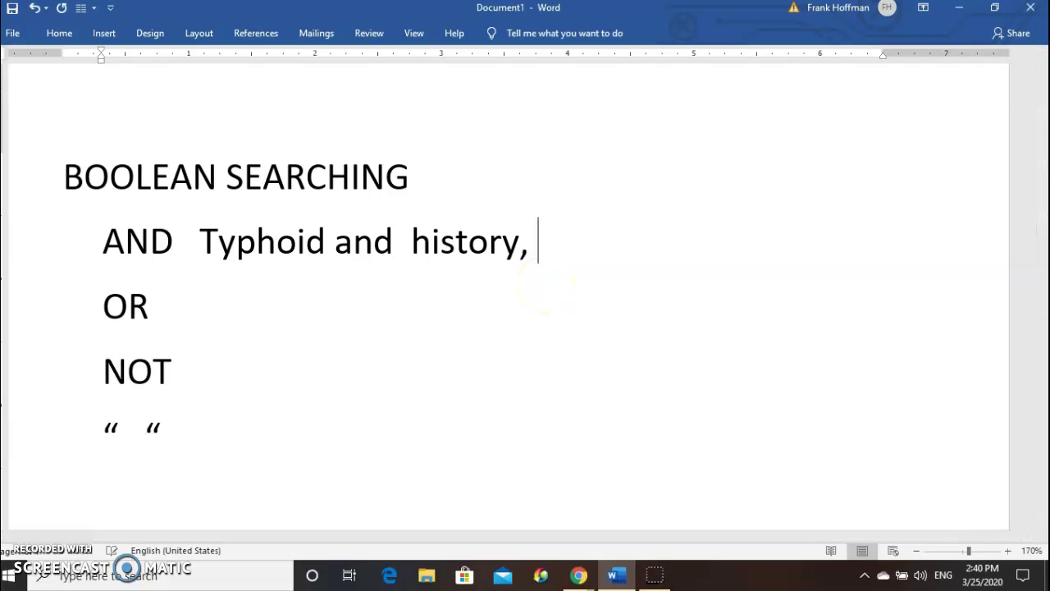
Add the example "flu or influenza" on the OR line and remove the extra space before "history" on the AND line
click(205, 307)
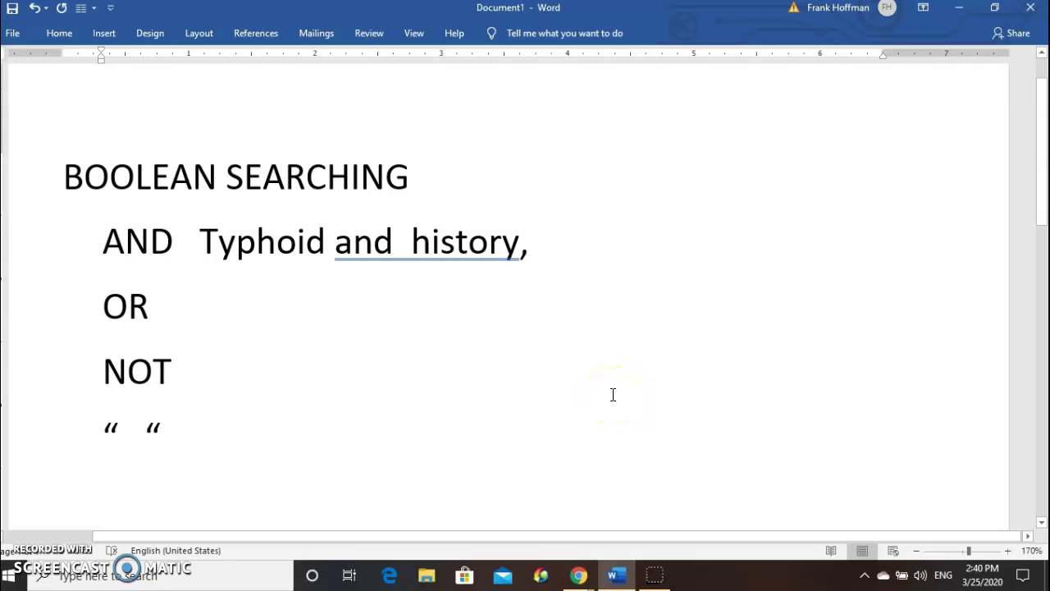
key(Tab)
text(flu)
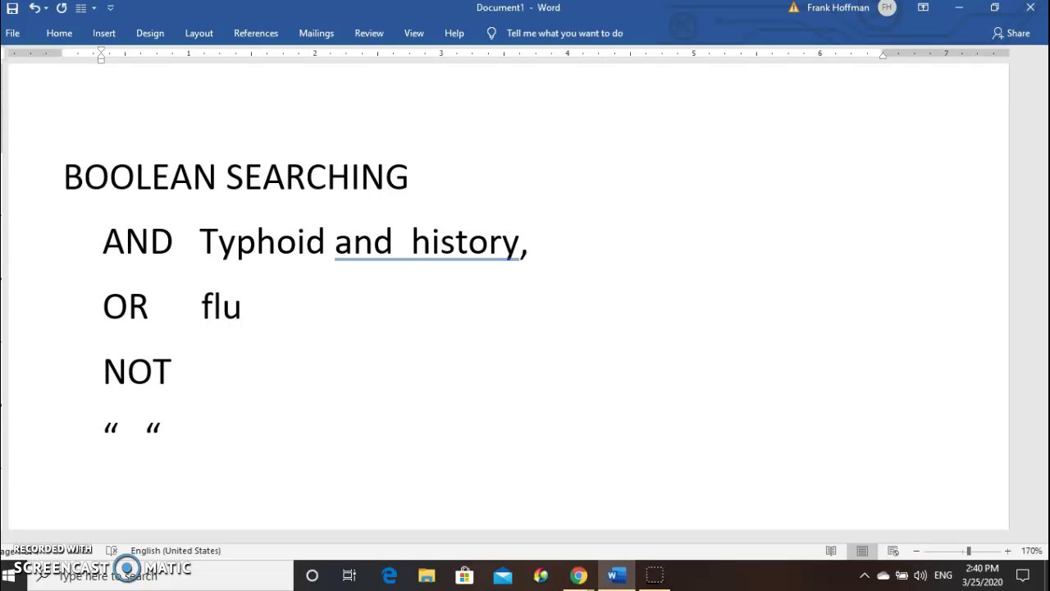
text( or influenza)
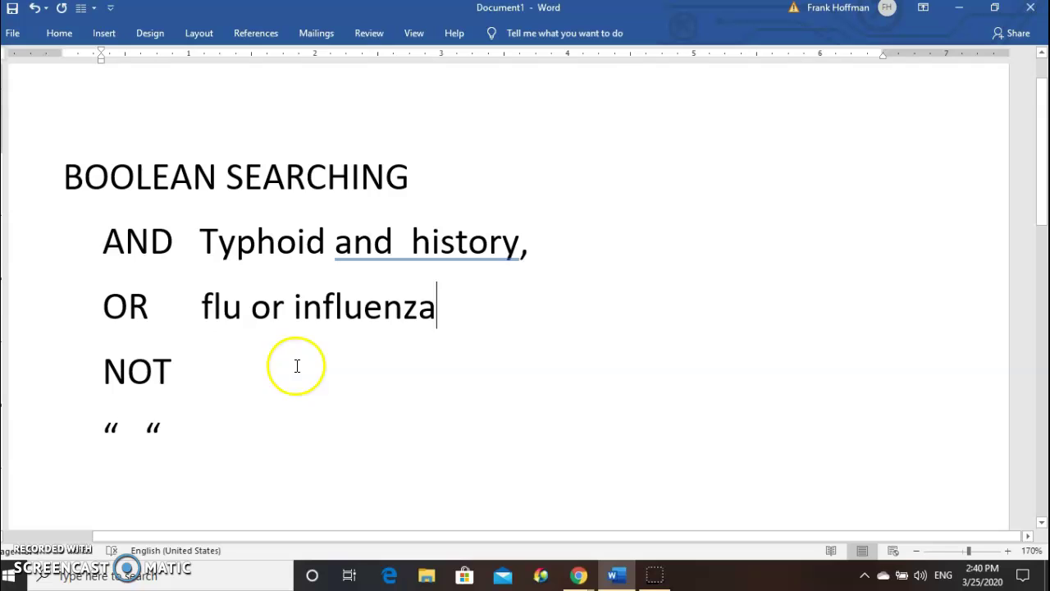
click(403, 245)
key(BackSpace)
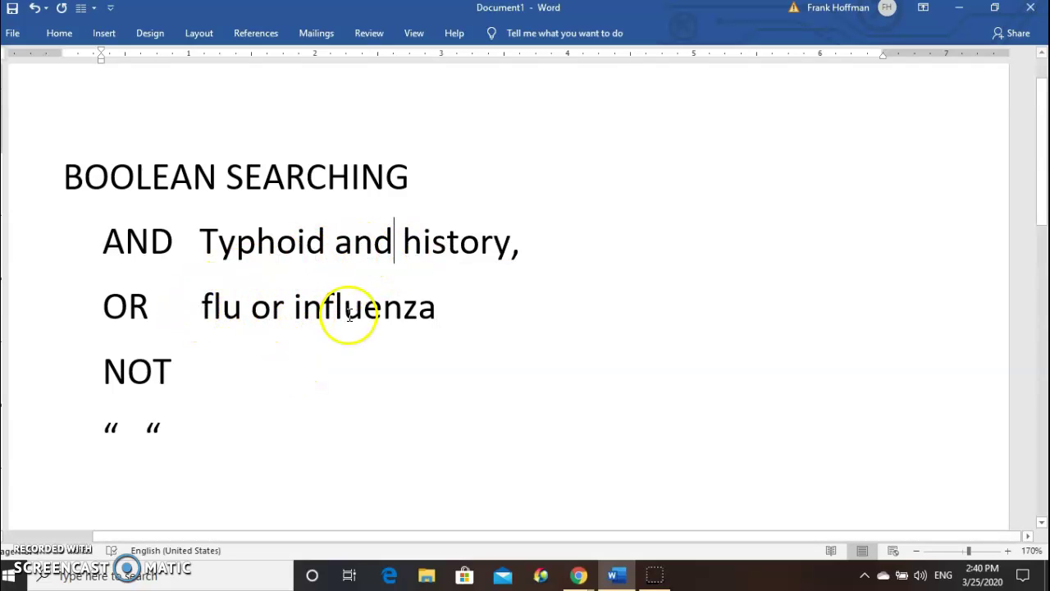
Add the example "virus not computer" on the NOT line
click(228, 375)
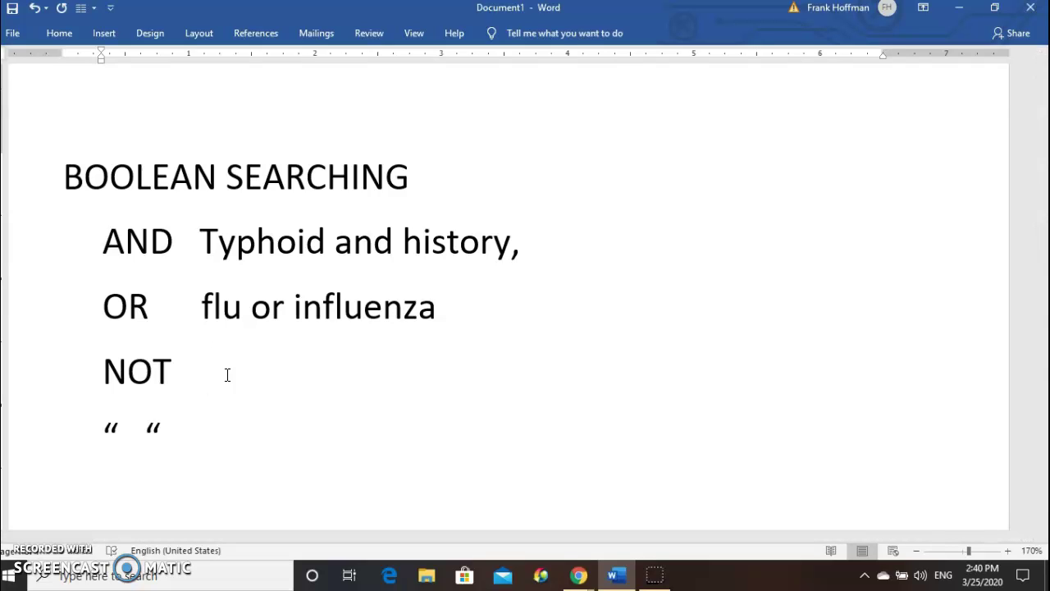
text(virus not )
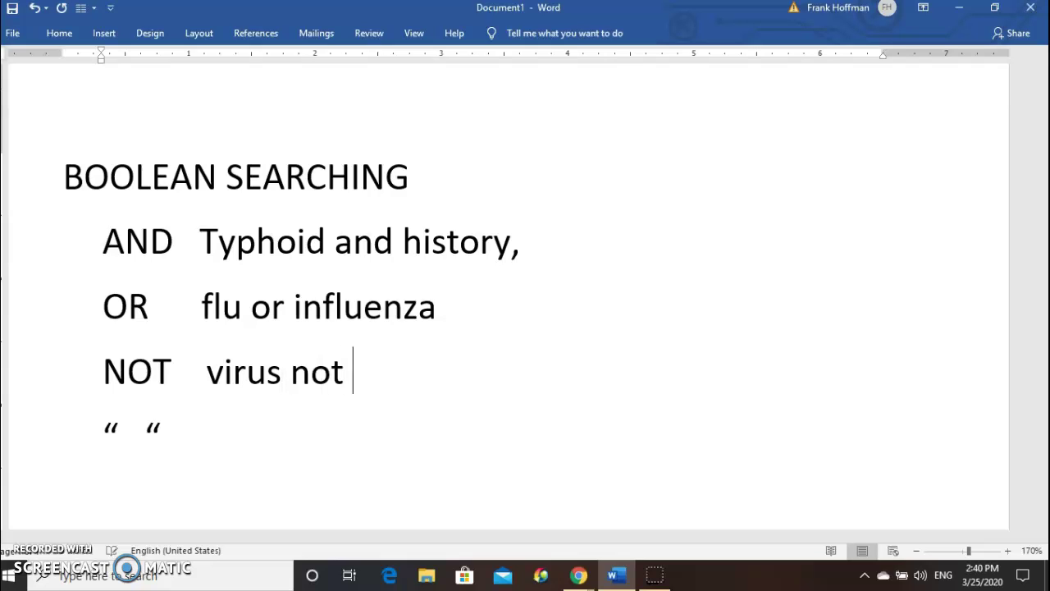
text(computer)
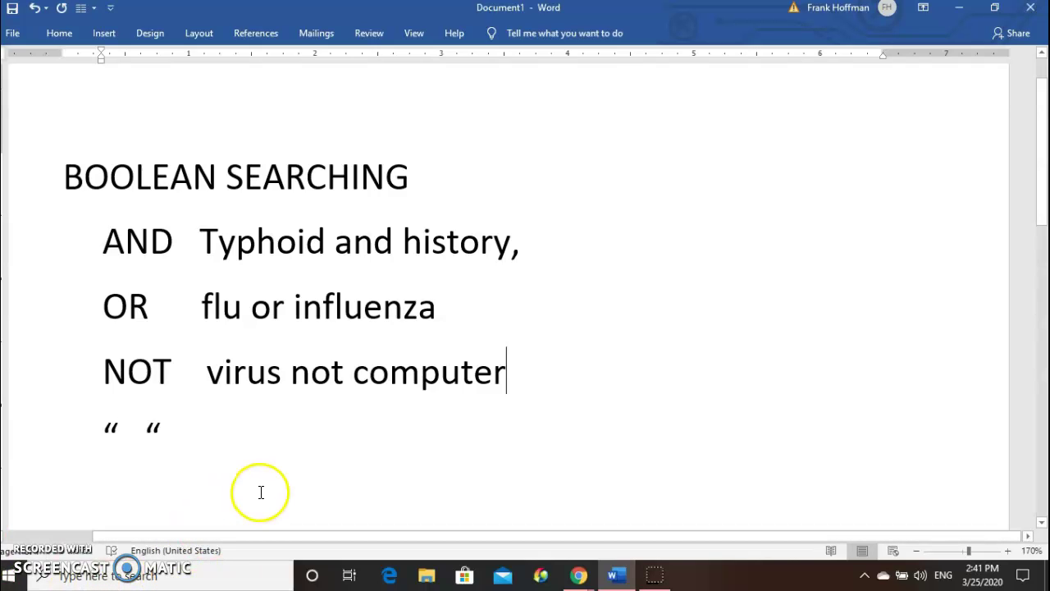
Add the phrase example "Spanish flu", enclosed in quotation marks, on the quotation-marks line of the Boolean searching list
click(231, 436)
text("Sph)
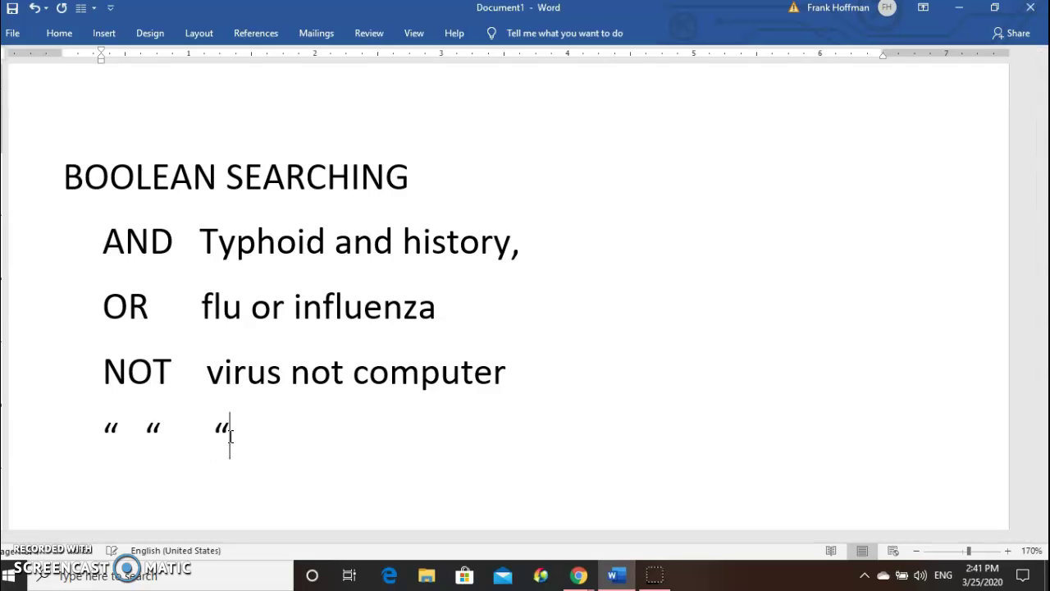
key(BackSpace)
text(ani)
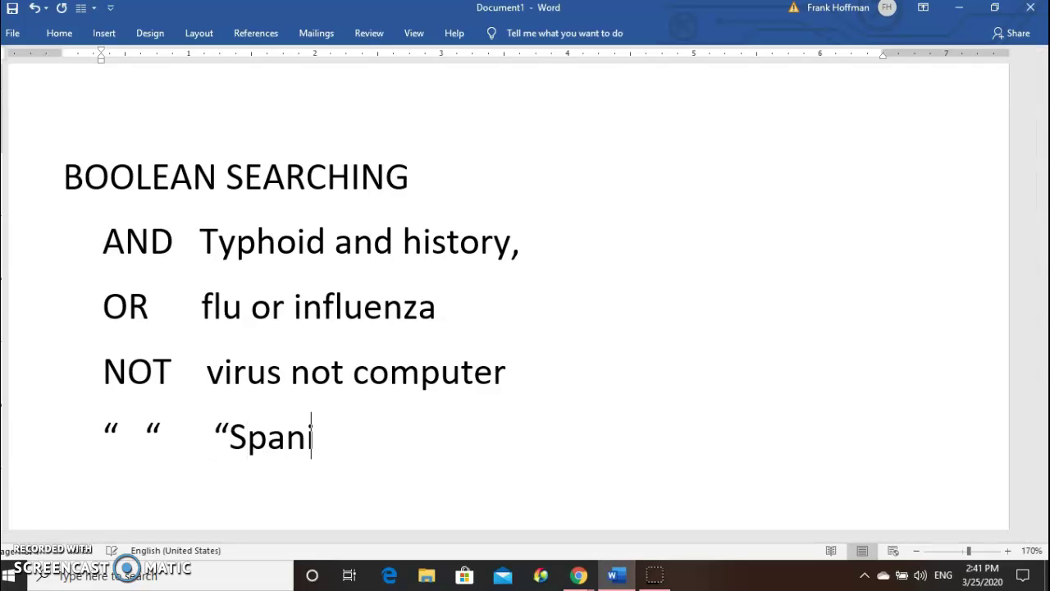
text(sh flu")
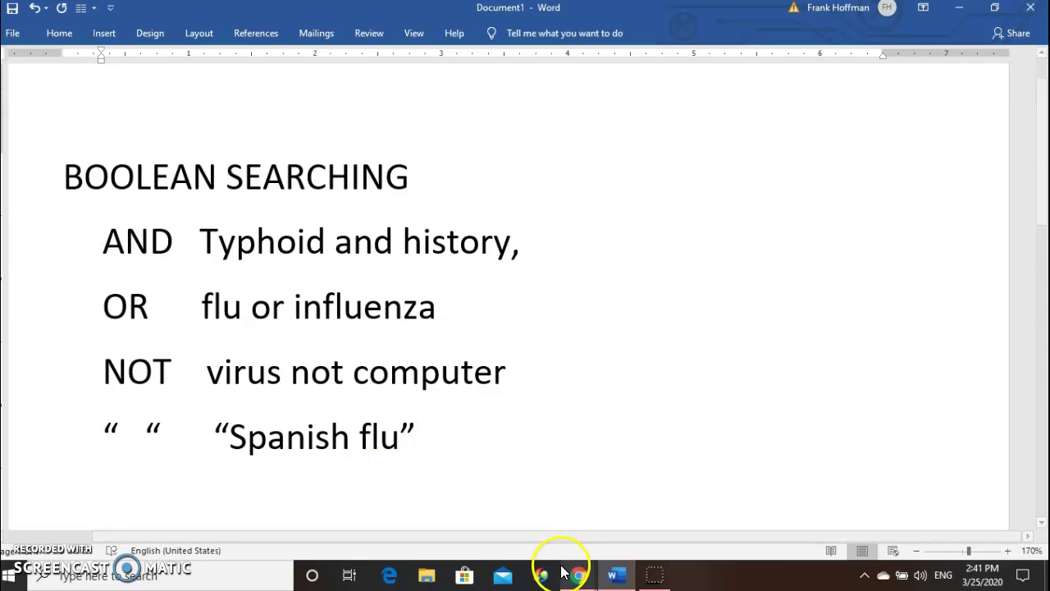
Switch to the Chrome window showing the library record for The ghost map and close that record page
mouse_move(576, 573)
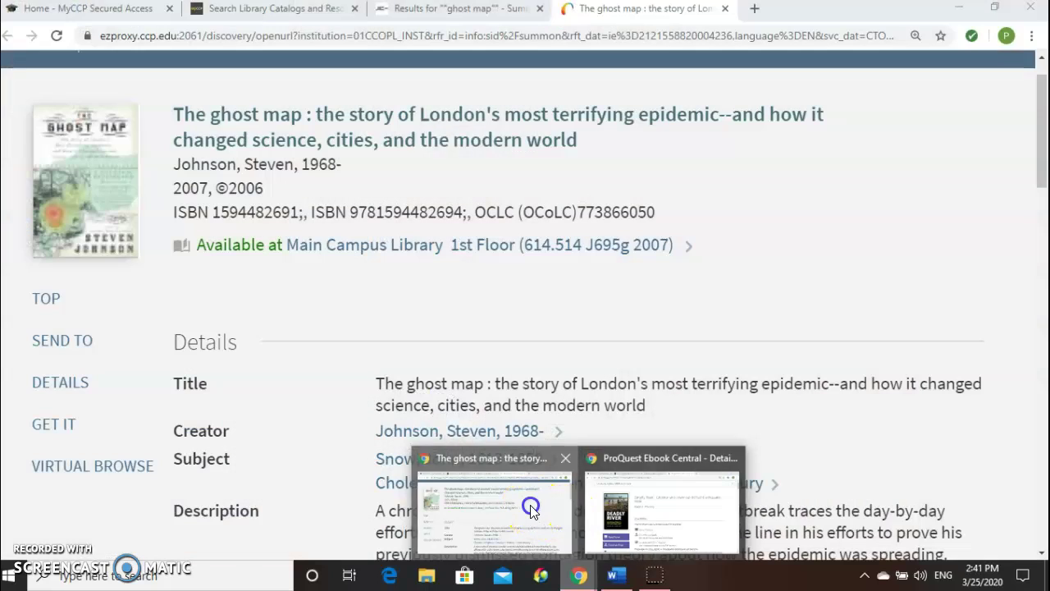
click(531, 510)
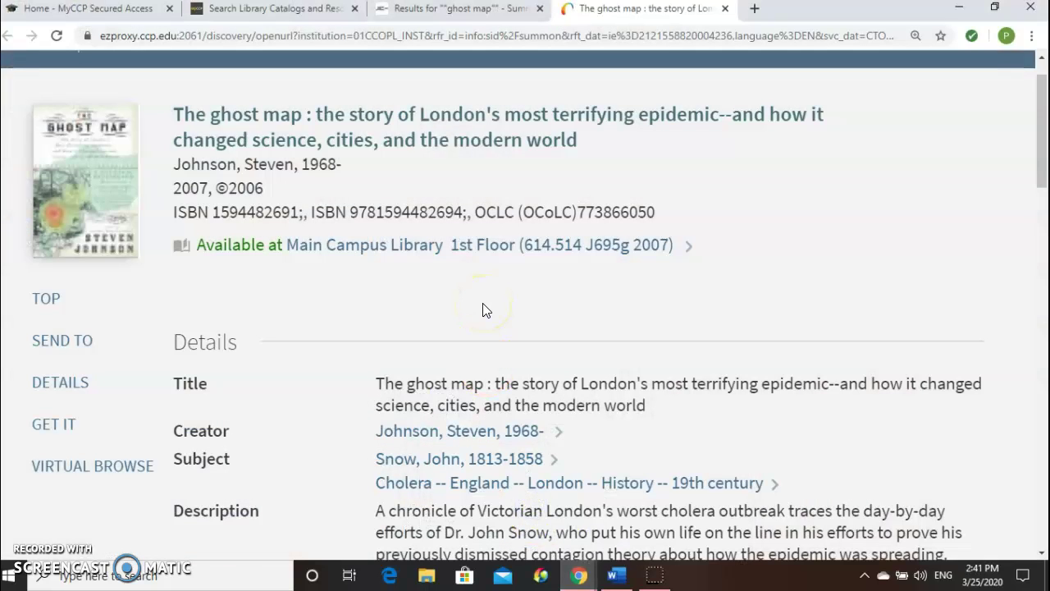
click(725, 9)
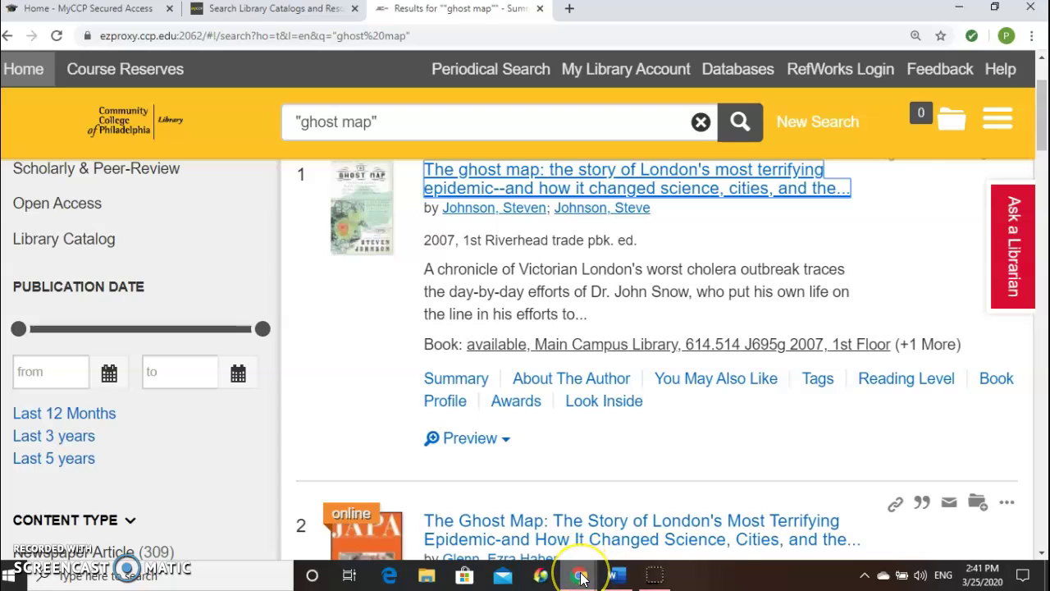
Close the "ghost map" search results to get back to the library catalogs and resources page
mouse_move(580, 575)
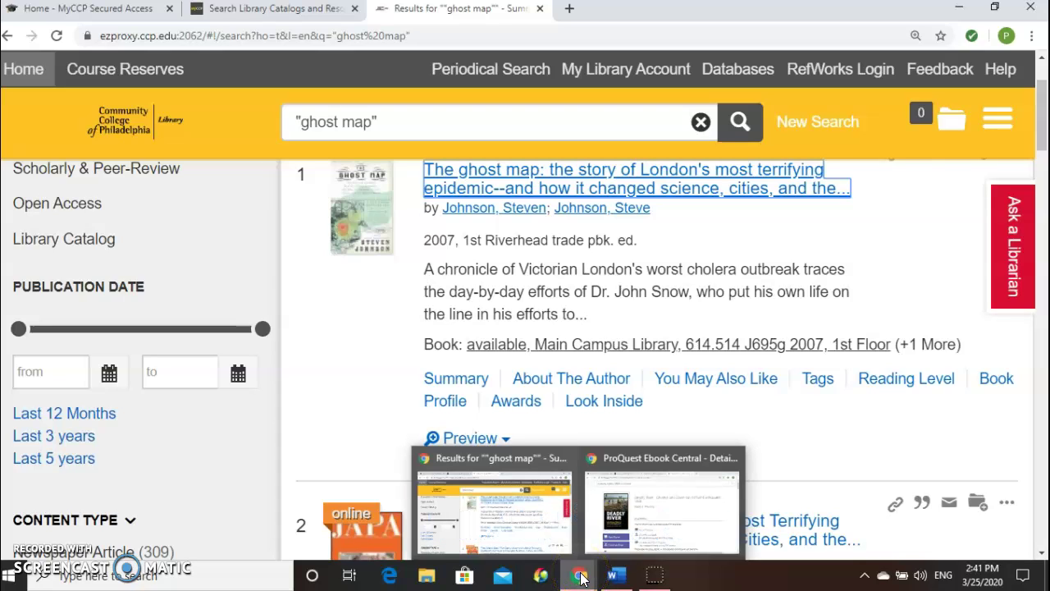
click(581, 577)
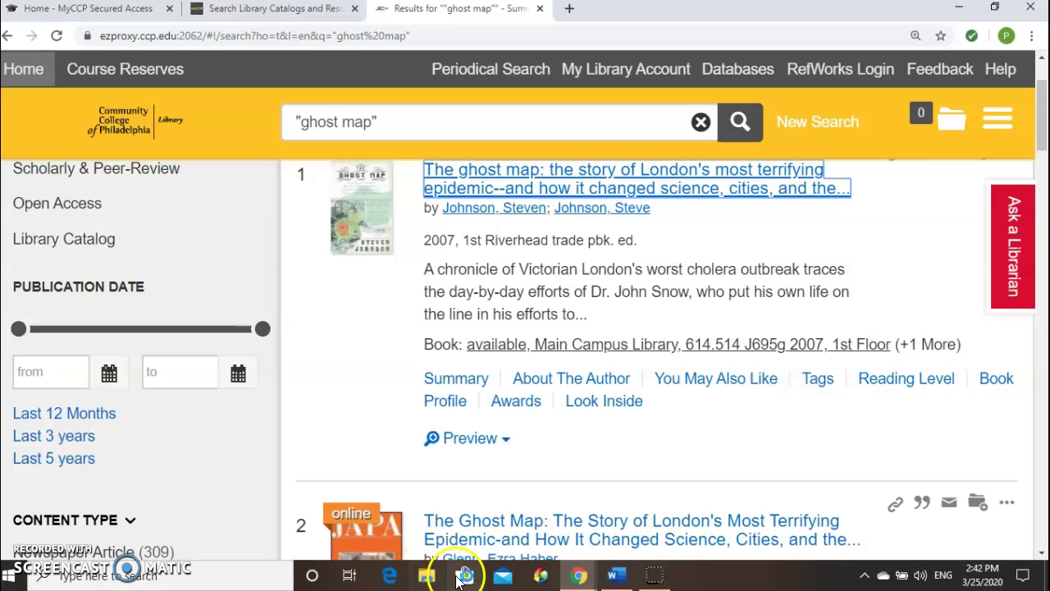
mouse_move(579, 579)
click(538, 538)
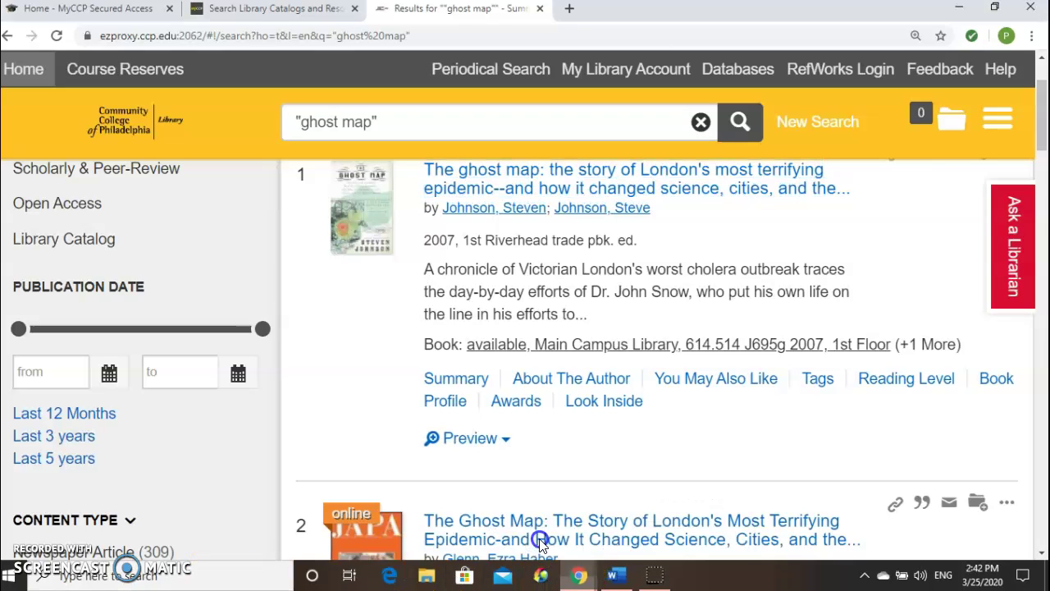
middle_click(543, 13)
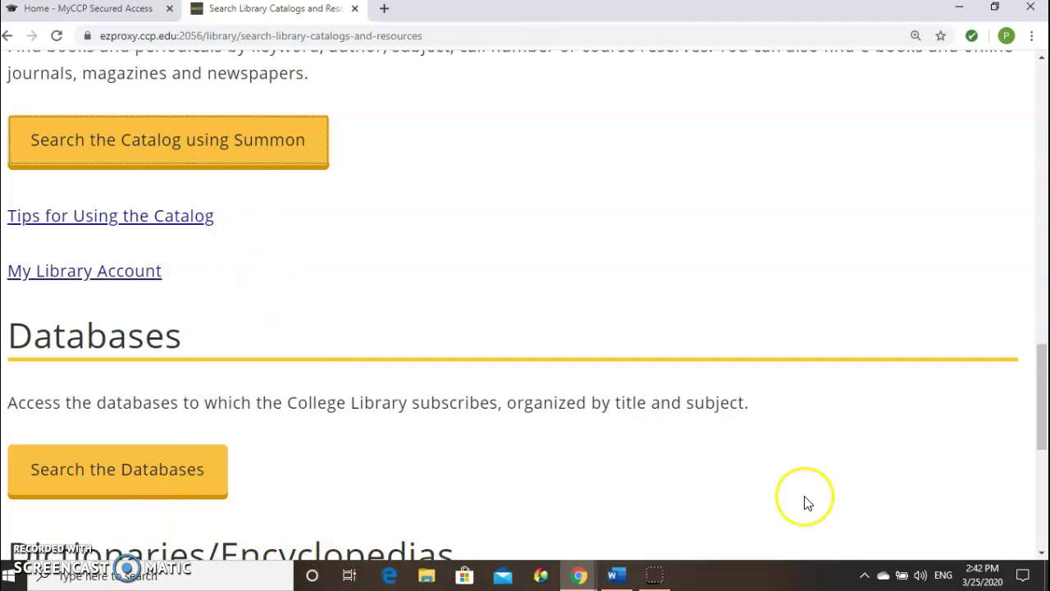
Go back up to the Search Library Catalogs and Resources heading to view the upper part of the page
click(1038, 352)
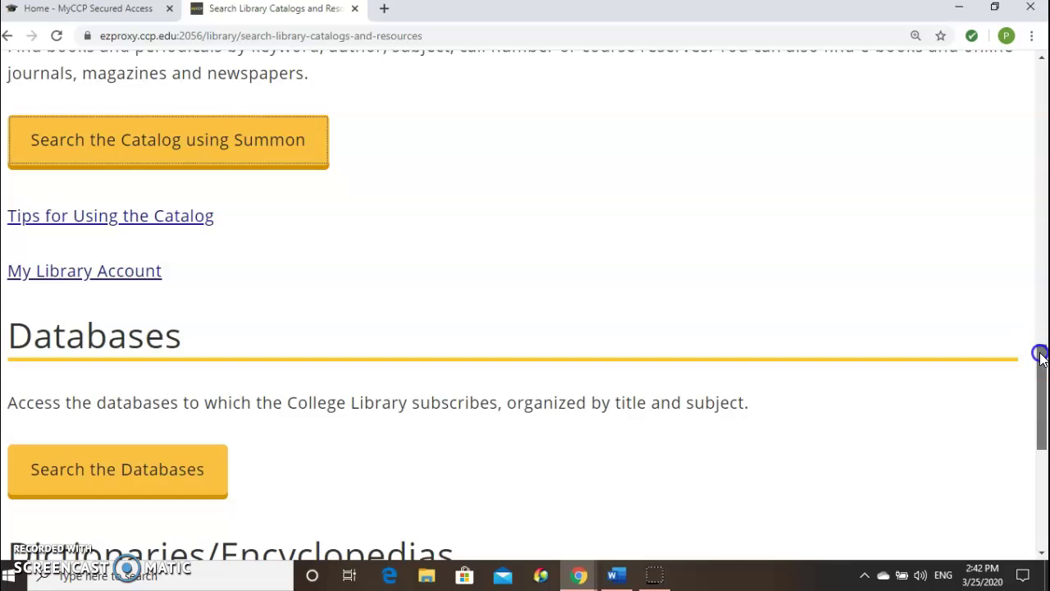
triple_click(426, 402)
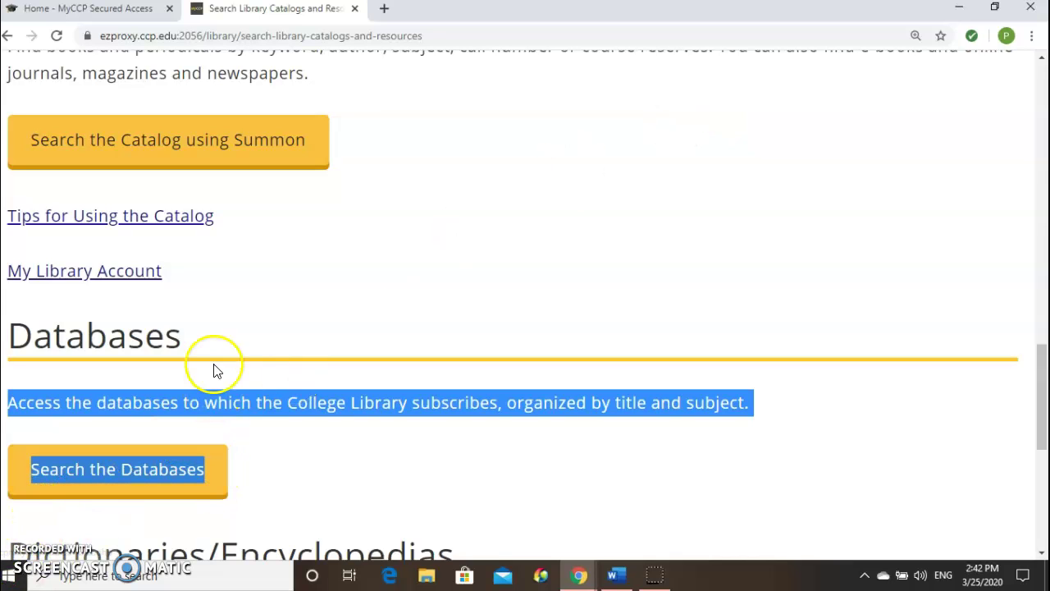
click(1042, 354)
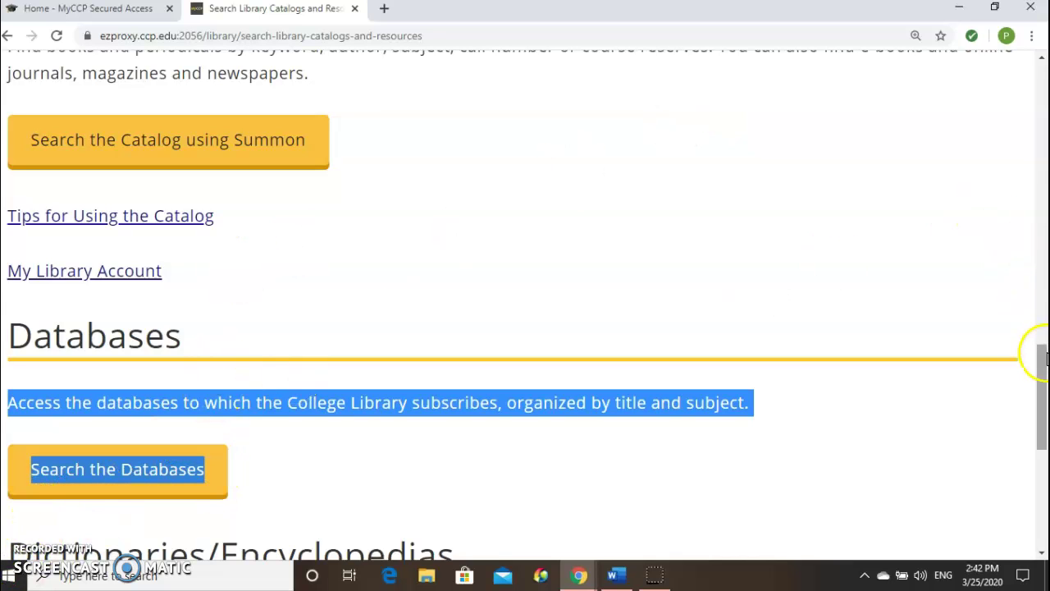
drag(1043, 354, 1023, 215)
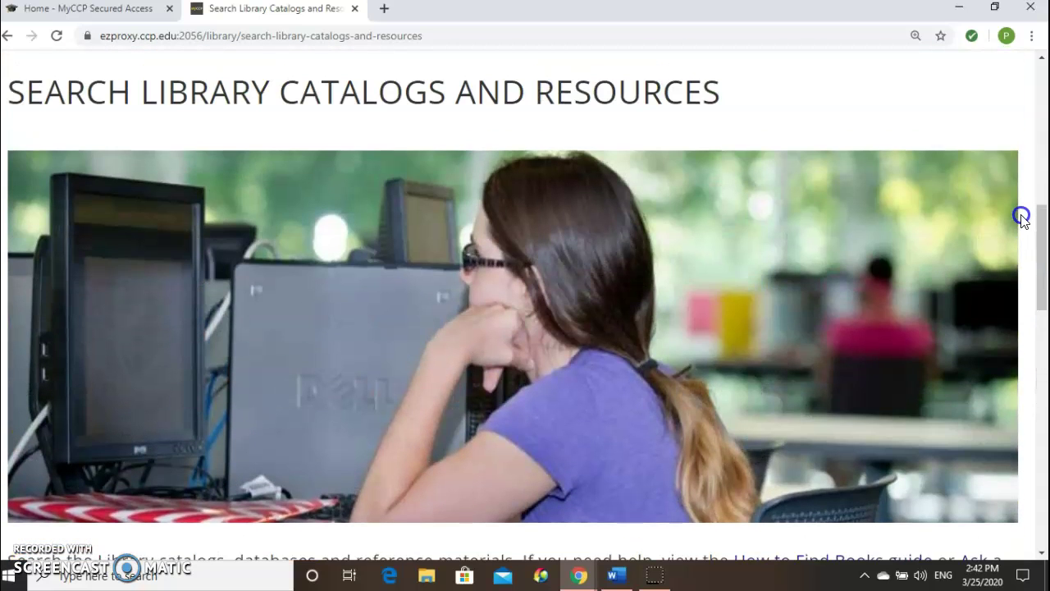